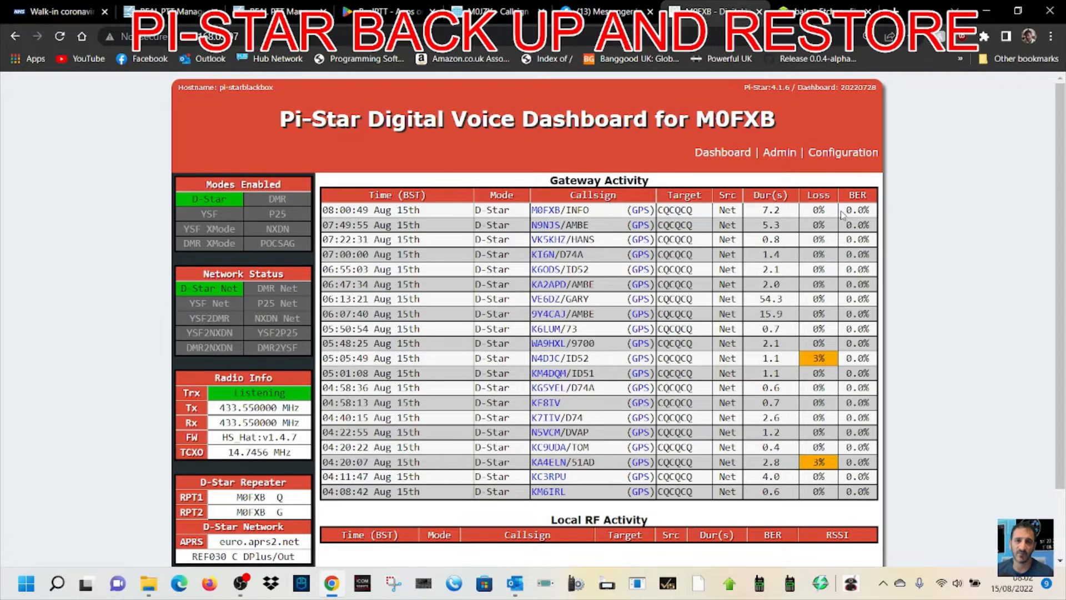
Bring up the hotspot's Configuration page from the dashboard header
{"action": "left_click", "coordinate": [846, 155]}
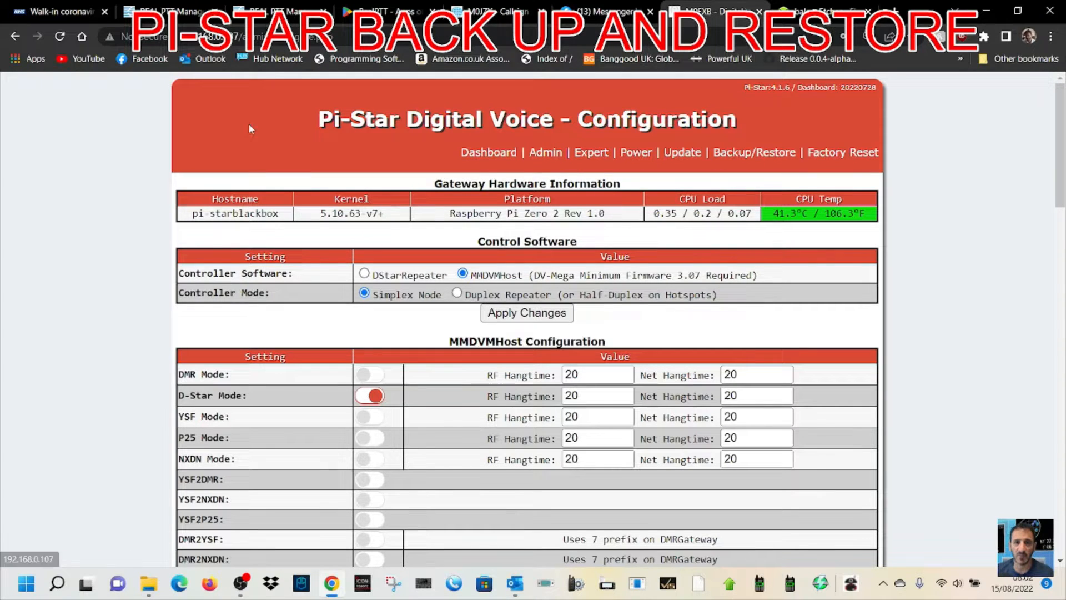
{"action": "left_click", "coordinate": [489, 153]}
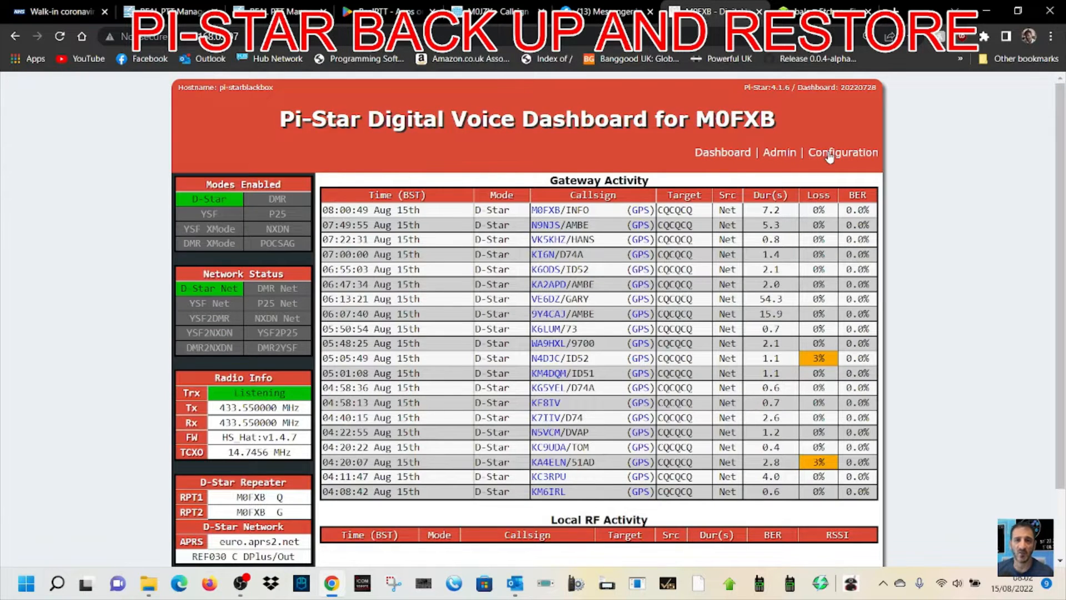
{"action": "left_click", "coordinate": [831, 157]}
{"action": "scroll", "coordinate": [643, 308], "scroll_direction": "down", "scroll_amount": 3}
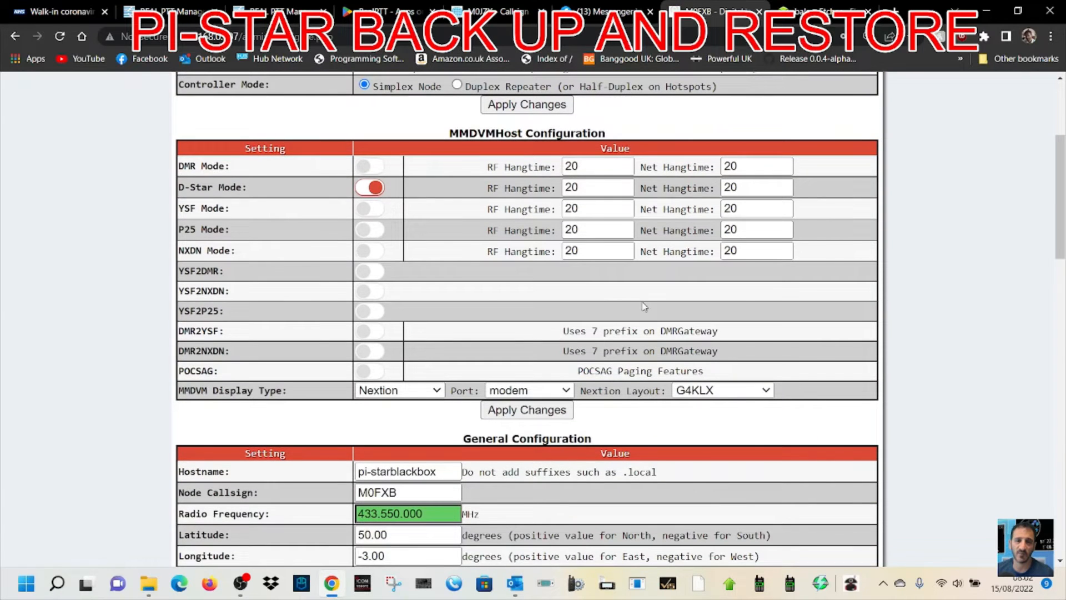
{"action": "scroll", "coordinate": [643, 307], "scroll_direction": "down", "scroll_amount": 2}
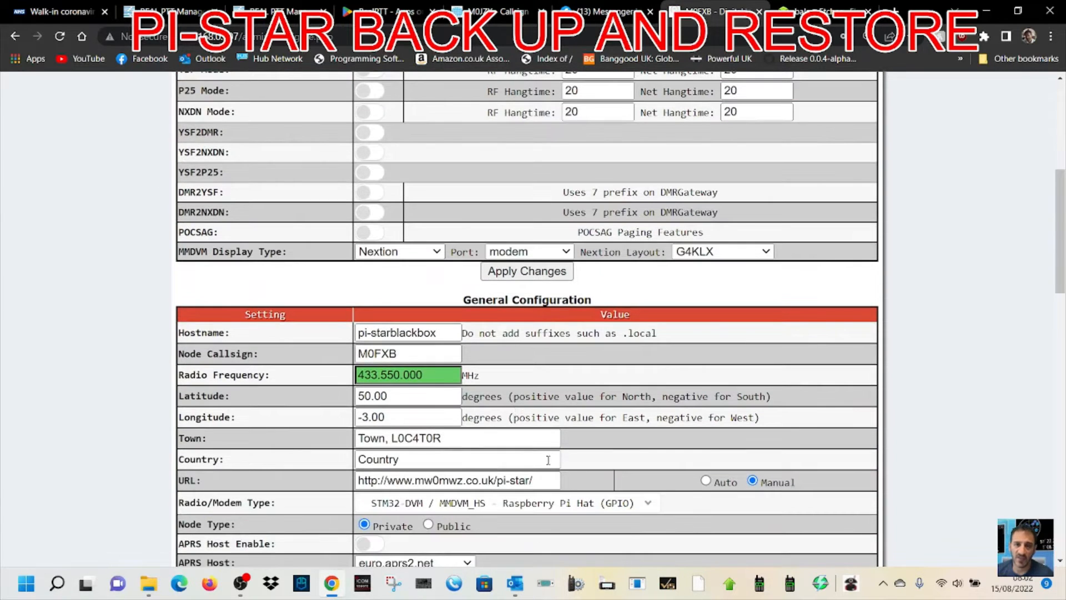
{"action": "scroll", "coordinate": [554, 453], "scroll_direction": "down", "scroll_amount": 2}
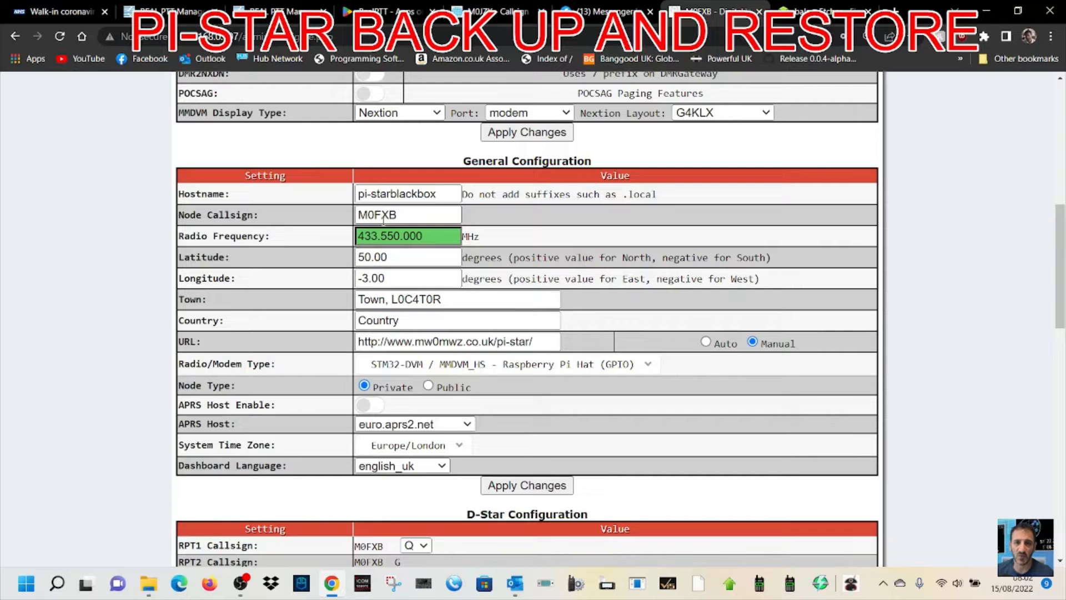
{"action": "scroll", "coordinate": [679, 315], "scroll_direction": "down", "scroll_amount": 2}
{"action": "scroll", "coordinate": [679, 314], "scroll_direction": "down", "scroll_amount": 1}
{"action": "scroll", "coordinate": [679, 314], "scroll_direction": "down", "scroll_amount": 2}
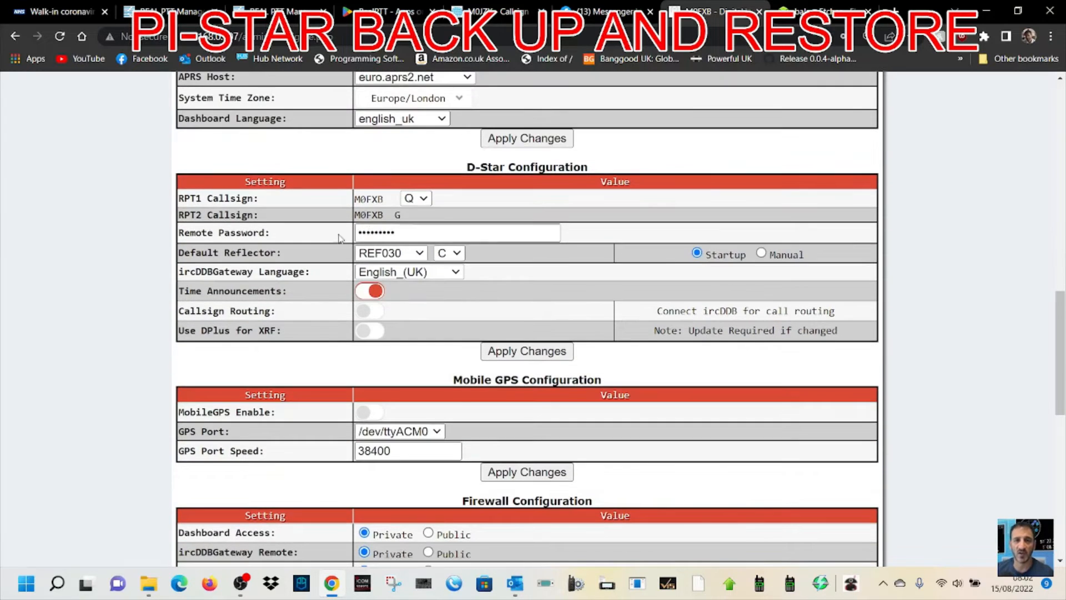
{"action": "scroll", "coordinate": [679, 315], "scroll_direction": "up", "scroll_amount": 4}
{"action": "scroll", "coordinate": [598, 278], "scroll_direction": "down", "scroll_amount": 5}
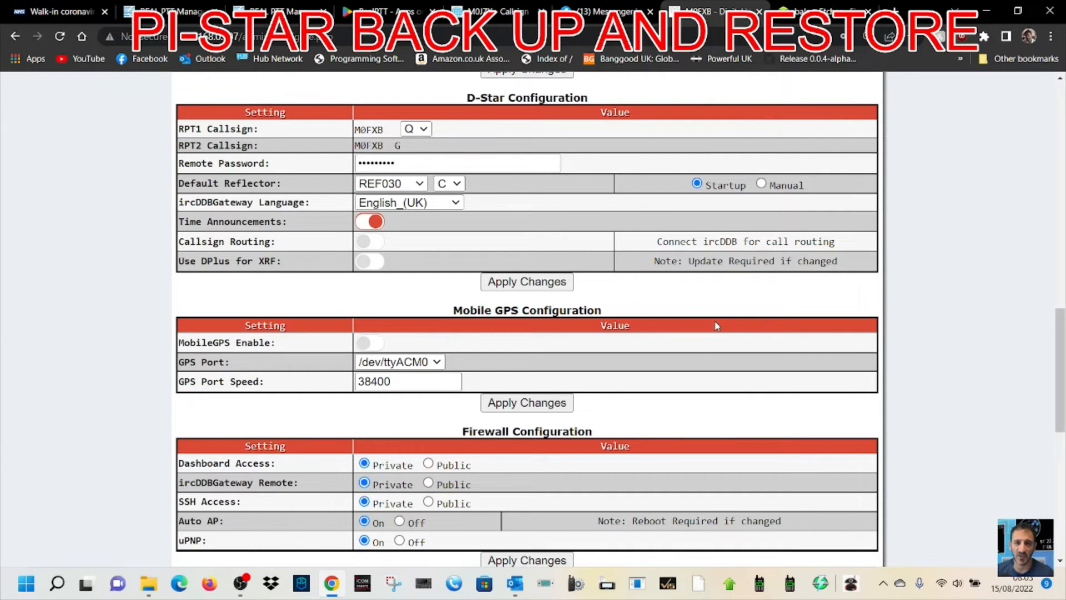
{"action": "scroll", "coordinate": [706, 361], "scroll_direction": "up", "scroll_amount": 6}
{"action": "scroll", "coordinate": [704, 362], "scroll_direction": "up", "scroll_amount": 8}
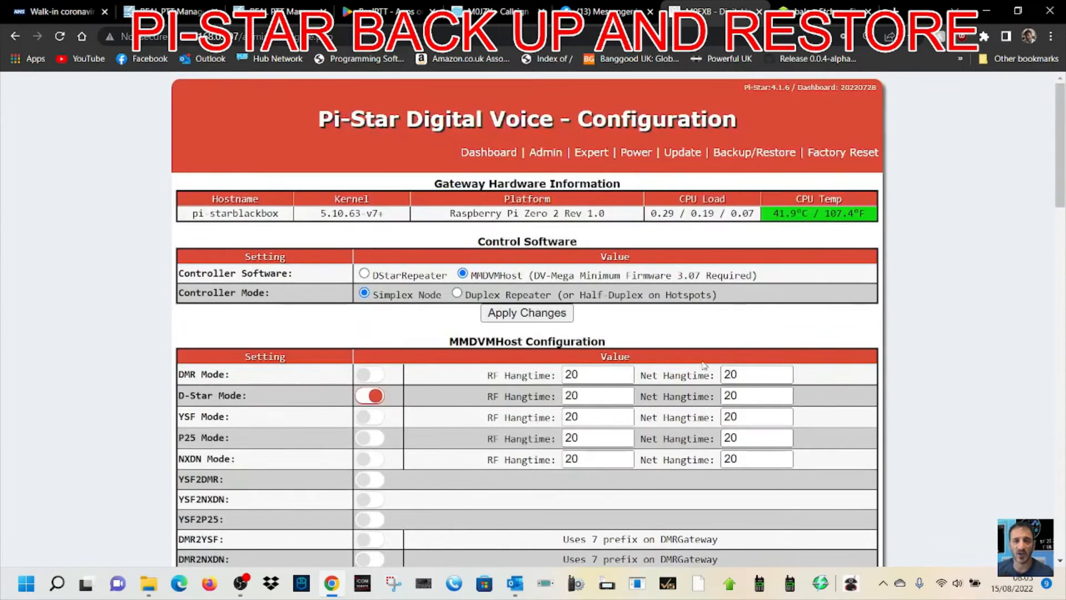
Download the hotspot configuration as a zip from the Backup/Restore page
{"action": "left_click", "coordinate": [751, 155]}
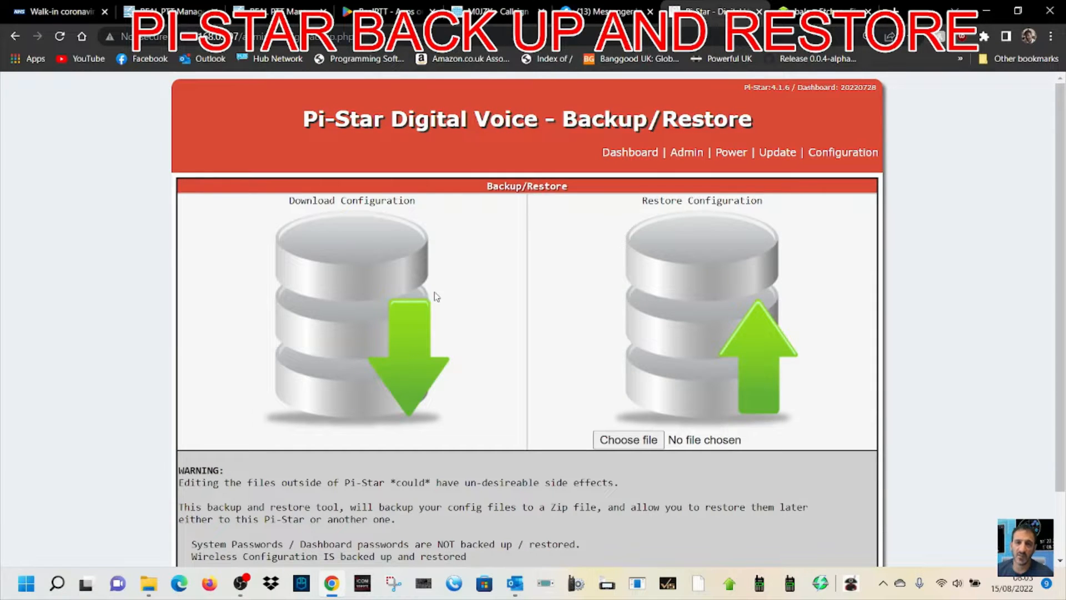
{"action": "scroll", "coordinate": [434, 295], "scroll_direction": "down", "scroll_amount": 1}
{"action": "scroll", "coordinate": [426, 331], "scroll_direction": "up", "scroll_amount": 1}
{"action": "scroll", "coordinate": [415, 282], "scroll_direction": "down", "scroll_amount": 1}
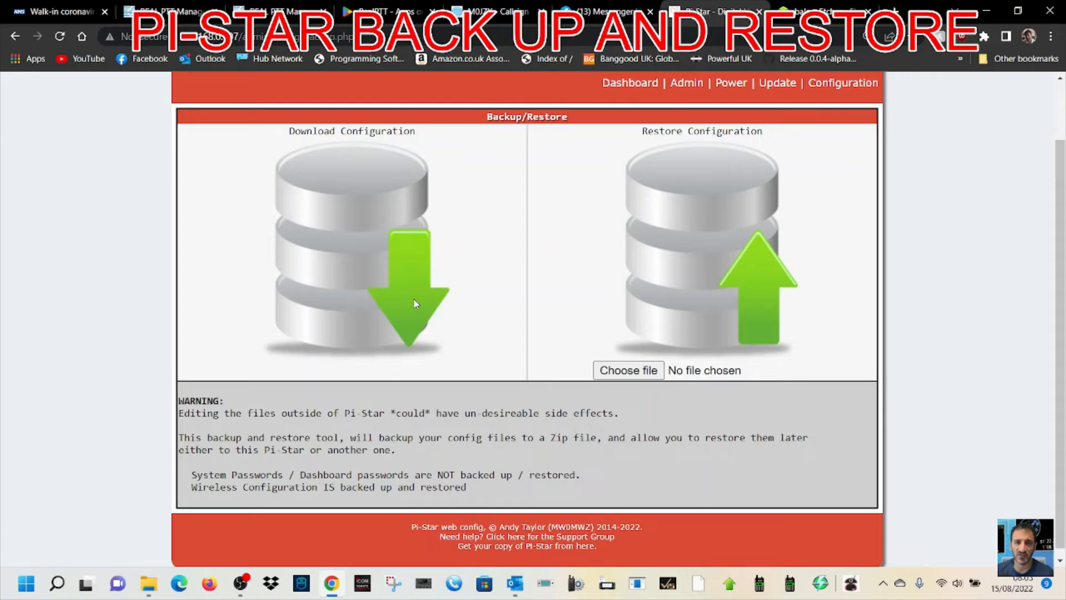
{"action": "left_click", "coordinate": [414, 303]}
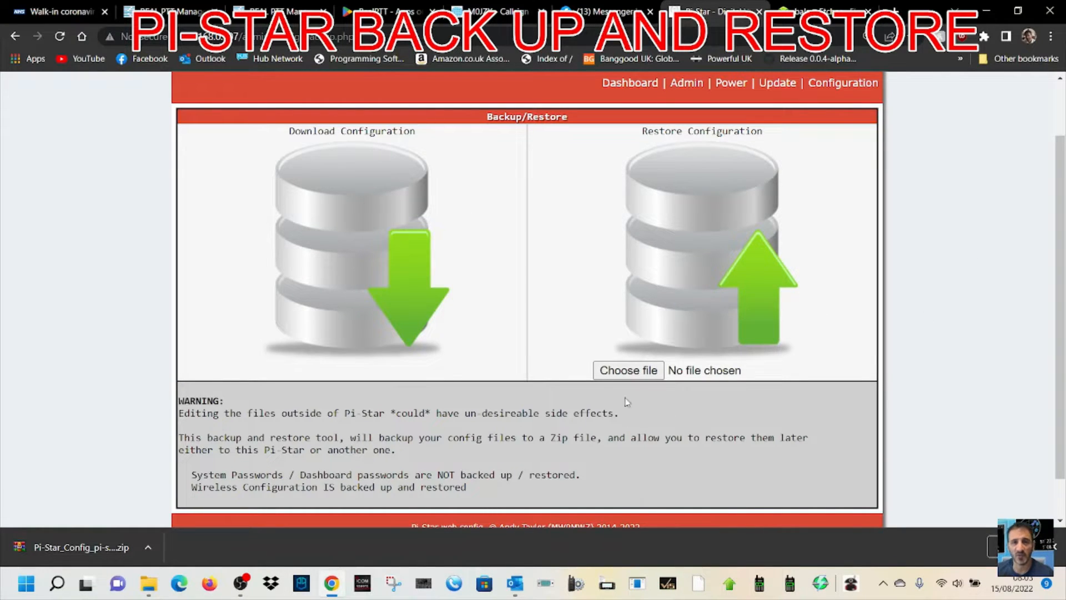
Choose the Pi-Star config zip from Downloads as the restore file
{"action": "left_click", "coordinate": [633, 375]}
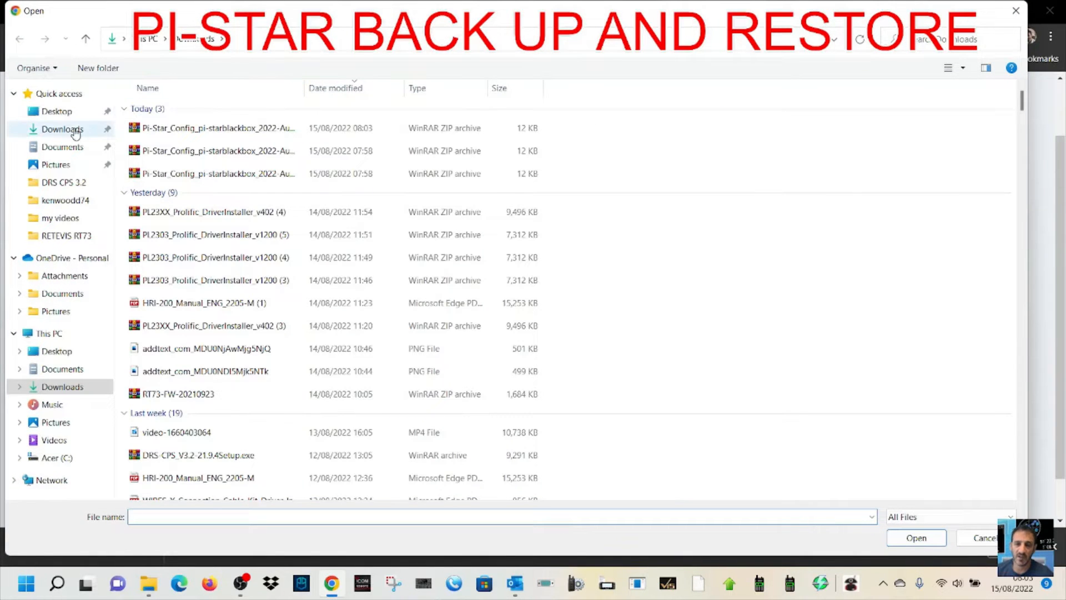
{"action": "left_click", "coordinate": [62, 130]}
{"action": "double_click", "coordinate": [241, 130]}
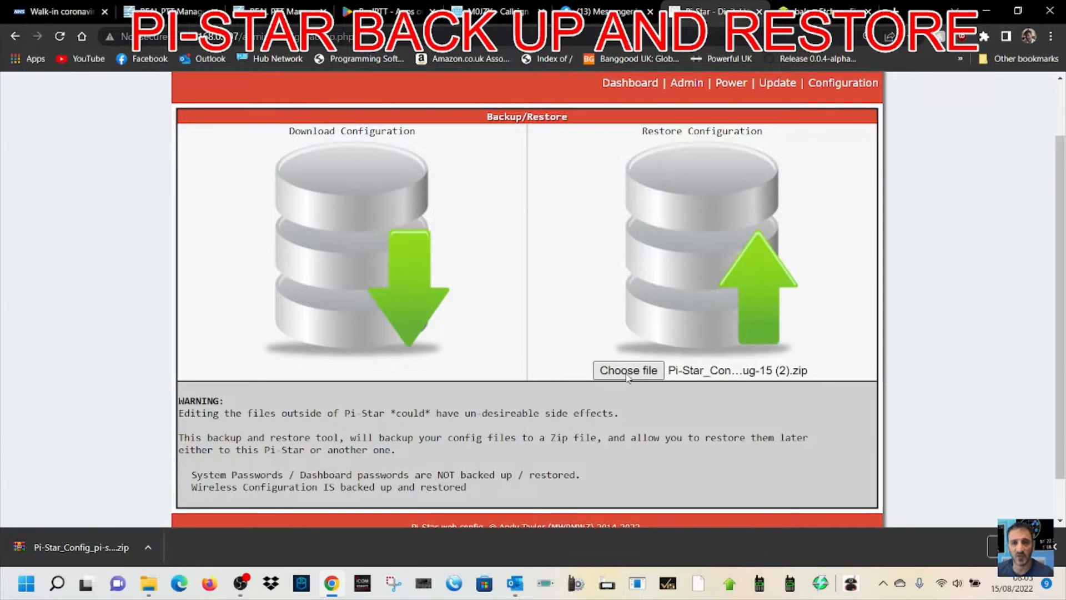
Reopen and cancel the file picker, then start the restore without a zip, getting the upload error
{"action": "left_click", "coordinate": [628, 370]}
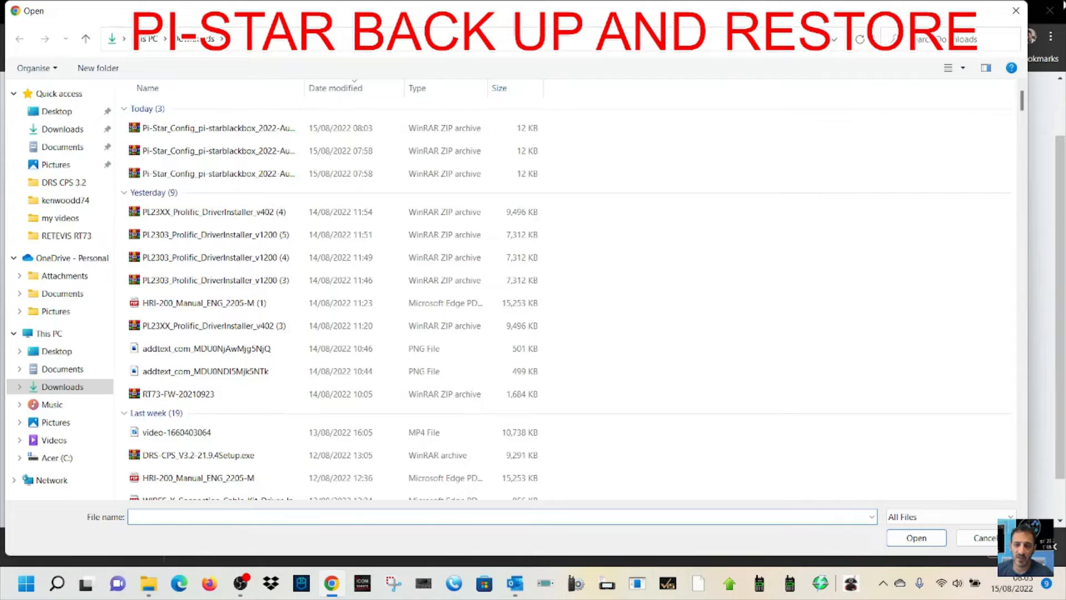
{"action": "left_click", "coordinate": [1016, 11]}
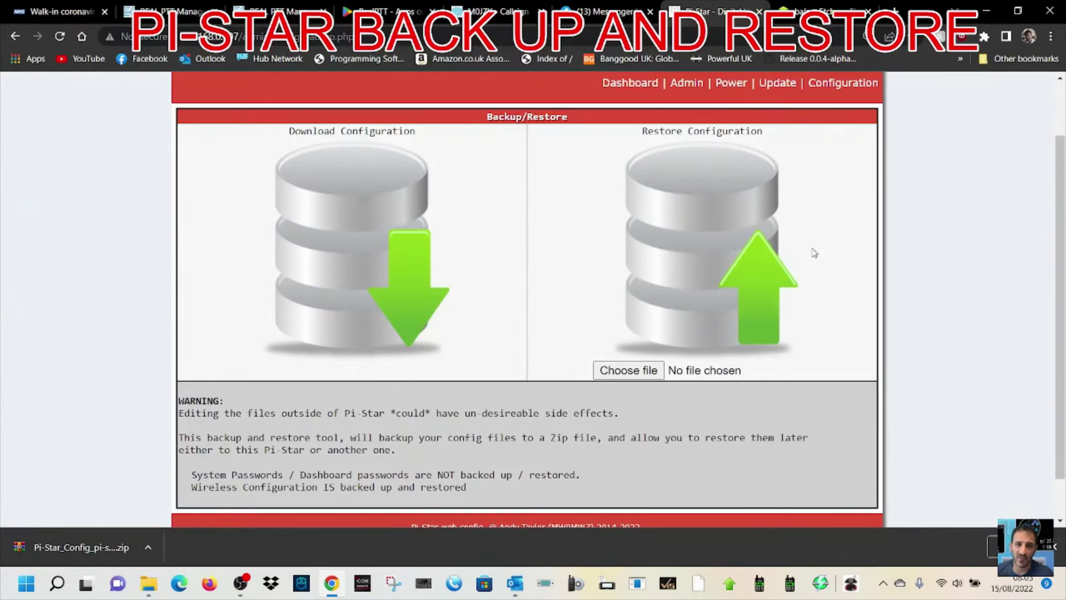
{"action": "left_click", "coordinate": [766, 286]}
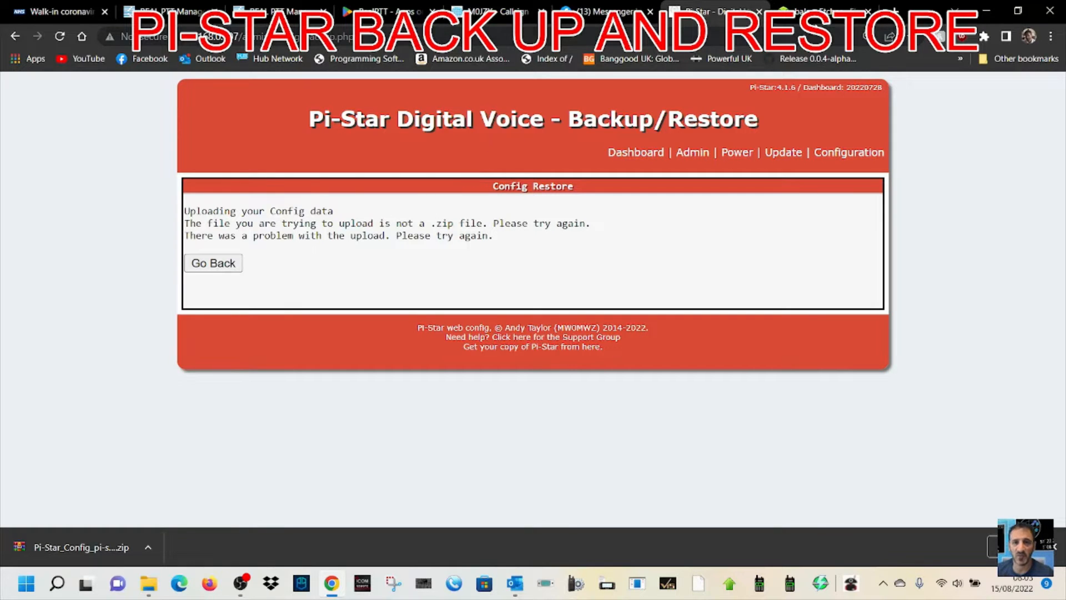
Visit the balenaEtcher tab, then return to the Pi-Star Backup/Restore page via Go Back
{"action": "left_click", "coordinate": [817, 12]}
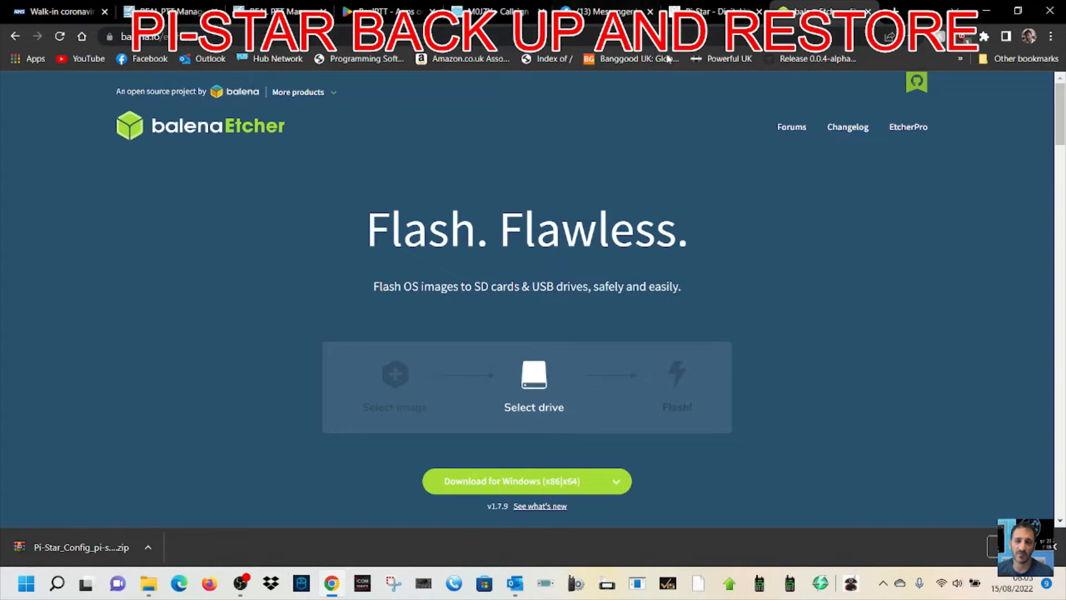
{"action": "left_click", "coordinate": [706, 15]}
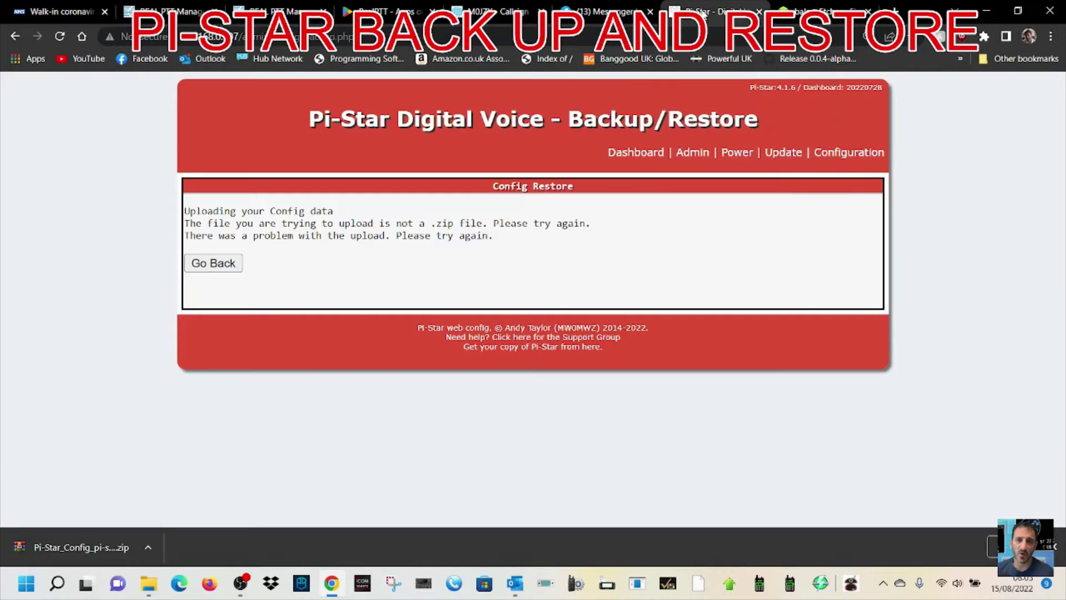
{"action": "left_click", "coordinate": [211, 263]}
{"action": "scroll", "coordinate": [898, 157], "scroll_direction": "up", "scroll_amount": 2}
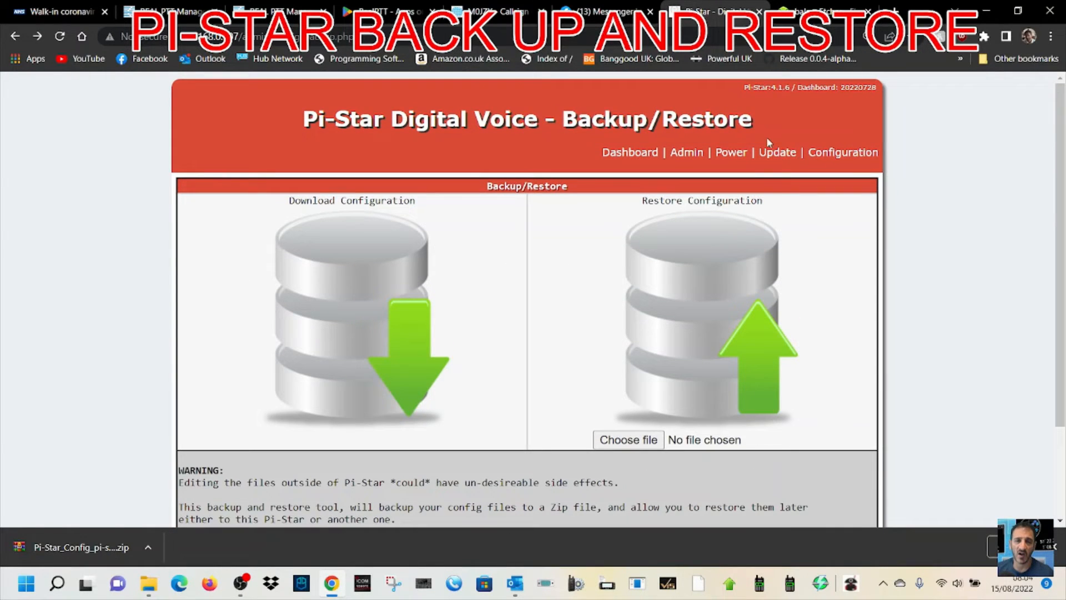
Factory-reset the hotspot from the Configuration page, confirming the reset
{"action": "left_click", "coordinate": [843, 154]}
{"action": "left_click", "coordinate": [845, 154]}
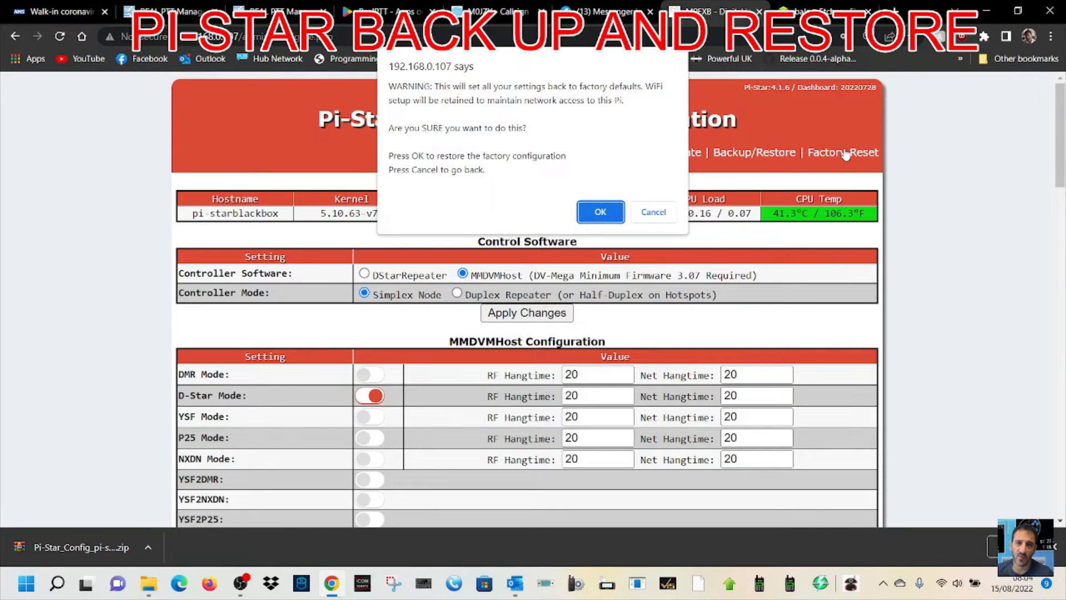
{"action": "left_click", "coordinate": [600, 212]}
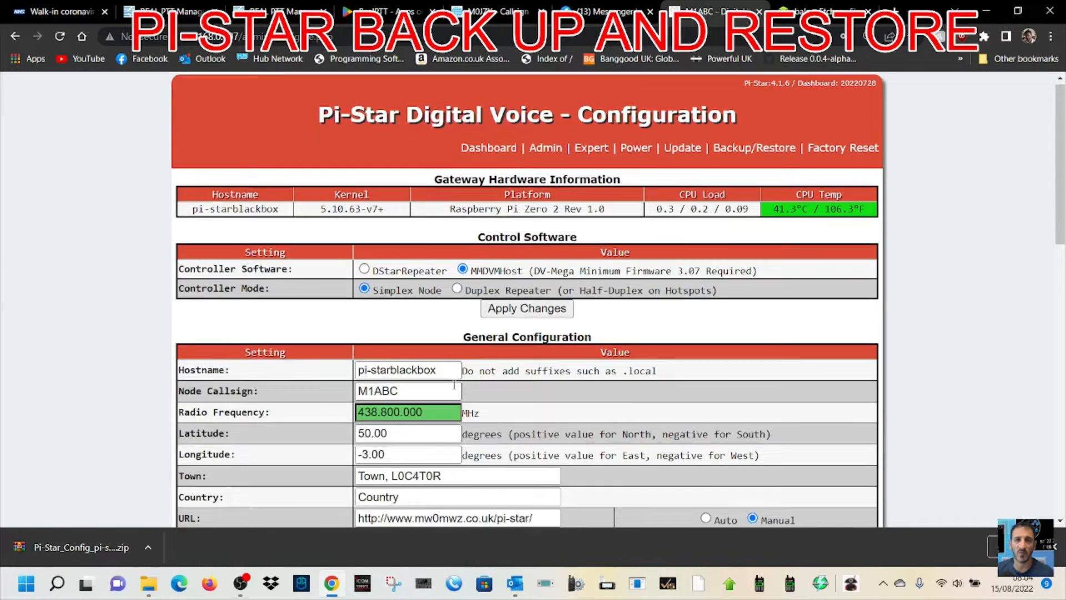
{"action": "scroll", "coordinate": [417, 208], "scroll_direction": "down", "scroll_amount": 4}
{"action": "scroll", "coordinate": [253, 209], "scroll_direction": "up", "scroll_amount": 2}
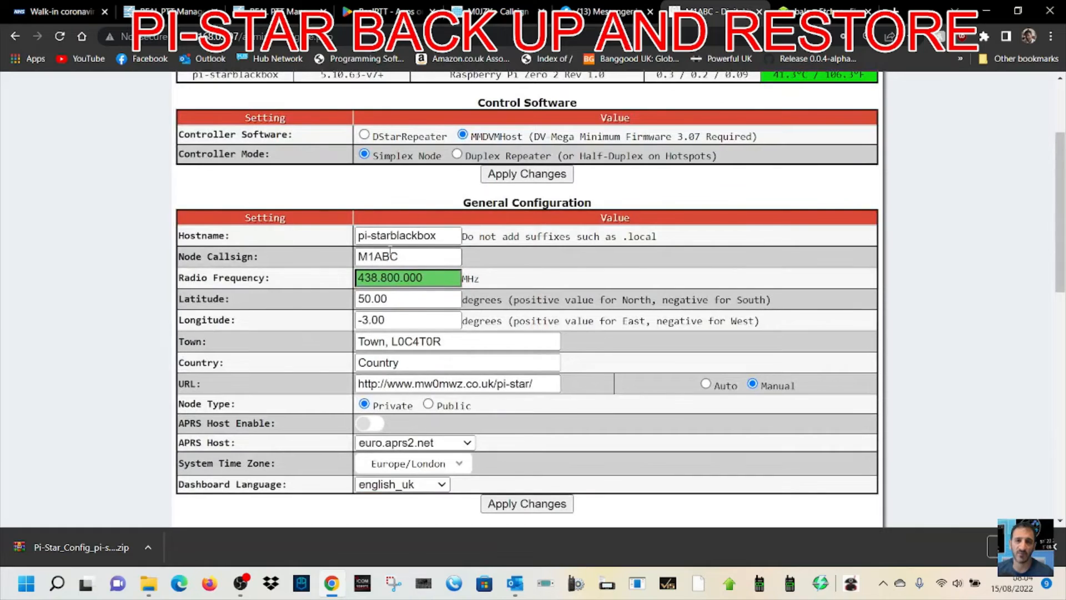
{"action": "scroll", "coordinate": [575, 321], "scroll_direction": "down", "scroll_amount": 4}
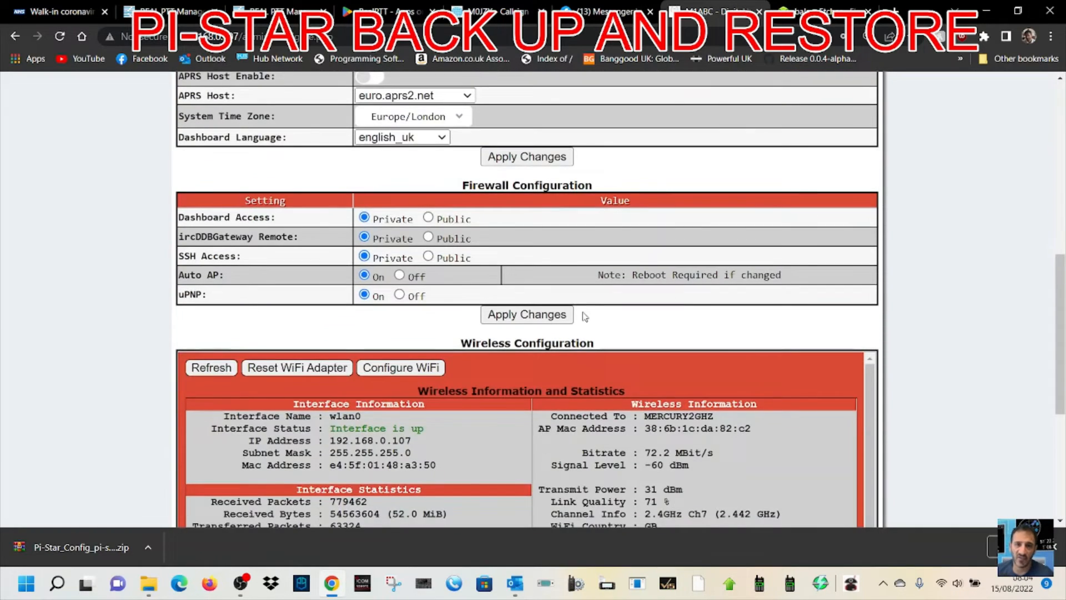
{"action": "scroll", "coordinate": [574, 321], "scroll_direction": "up", "scroll_amount": 2}
{"action": "scroll", "coordinate": [576, 321], "scroll_direction": "up", "scroll_amount": 5}
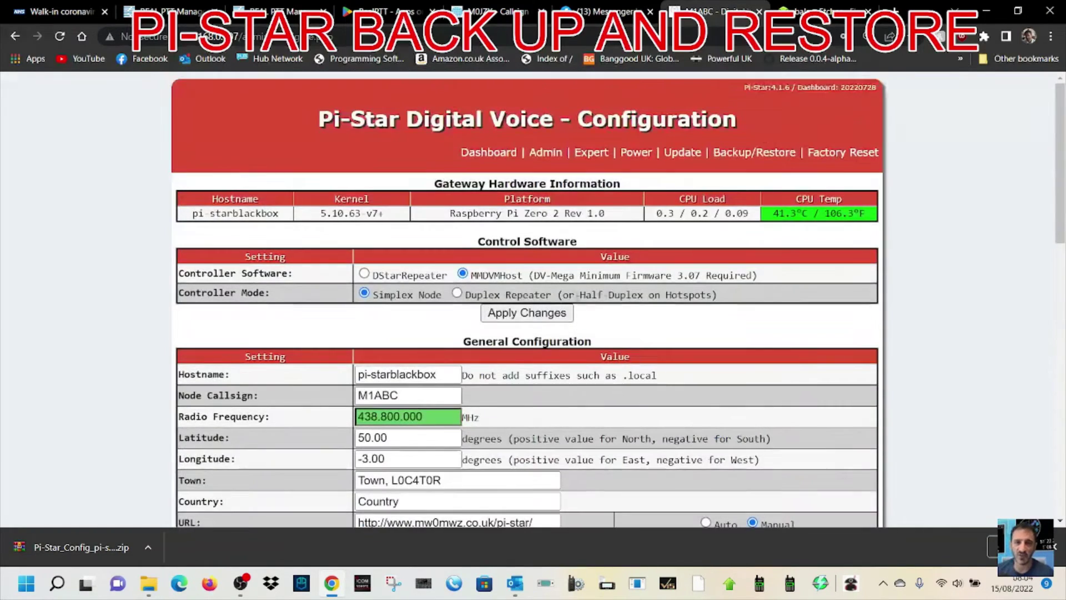
Restore the hotspot configuration by uploading the Pi-Star config zip backup
{"action": "left_click", "coordinate": [754, 153]}
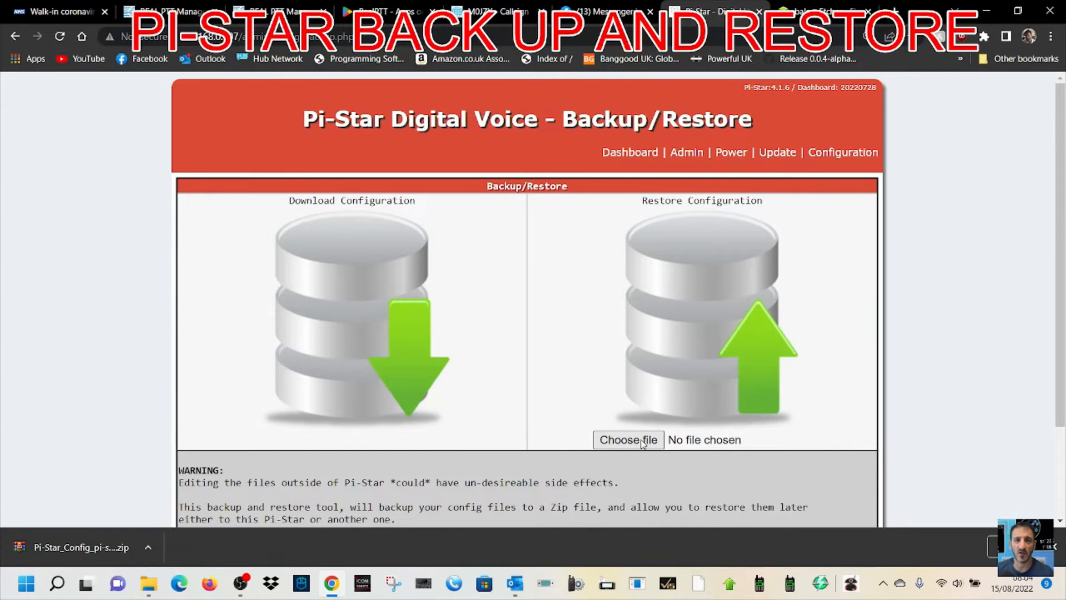
{"action": "left_click", "coordinate": [635, 443]}
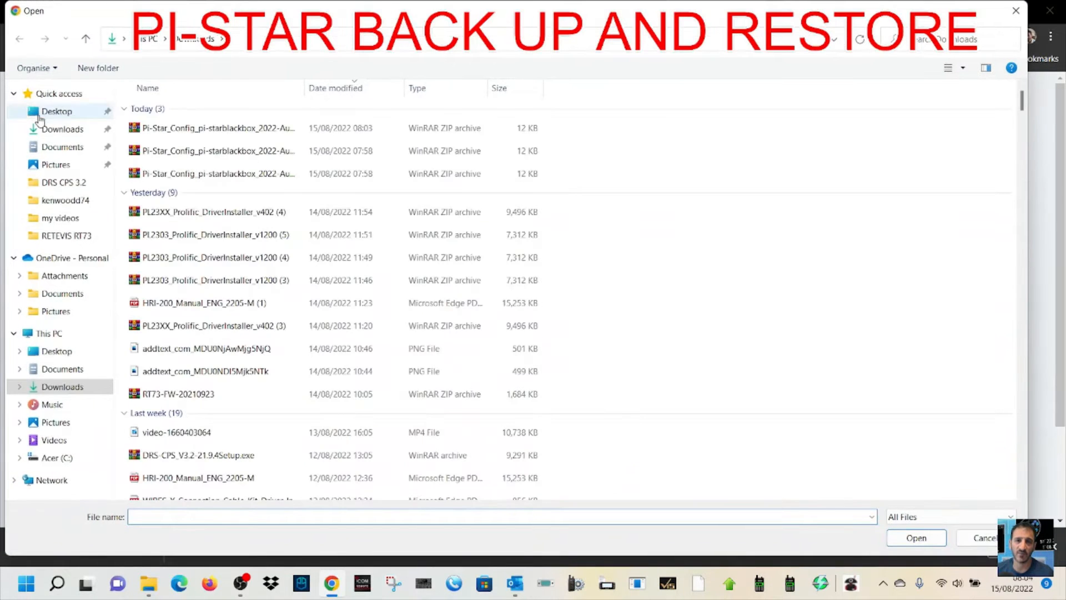
{"action": "double_click", "coordinate": [211, 130]}
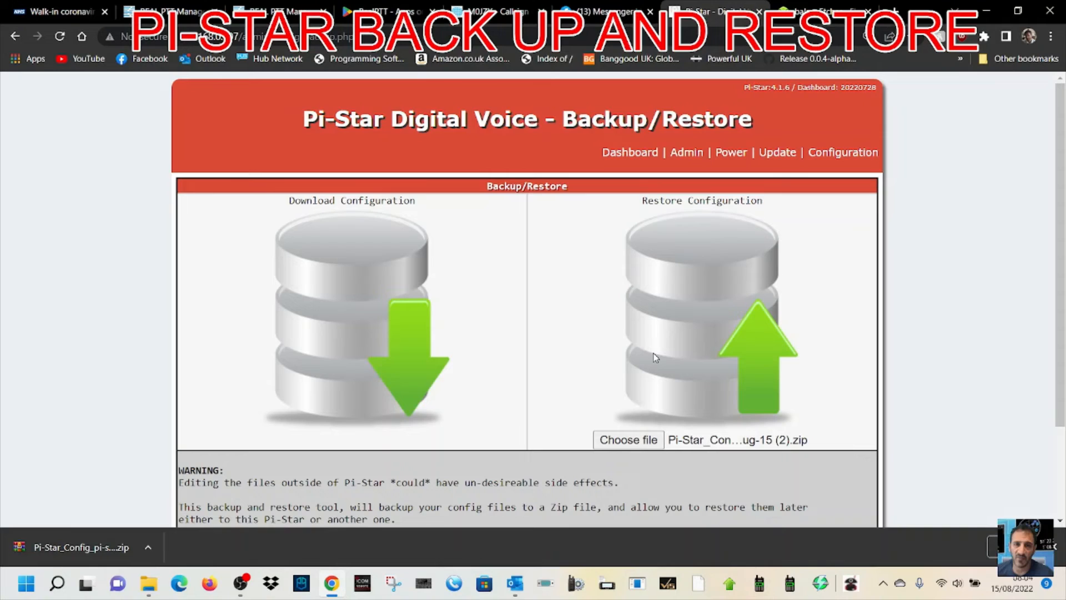
{"action": "left_click", "coordinate": [755, 330]}
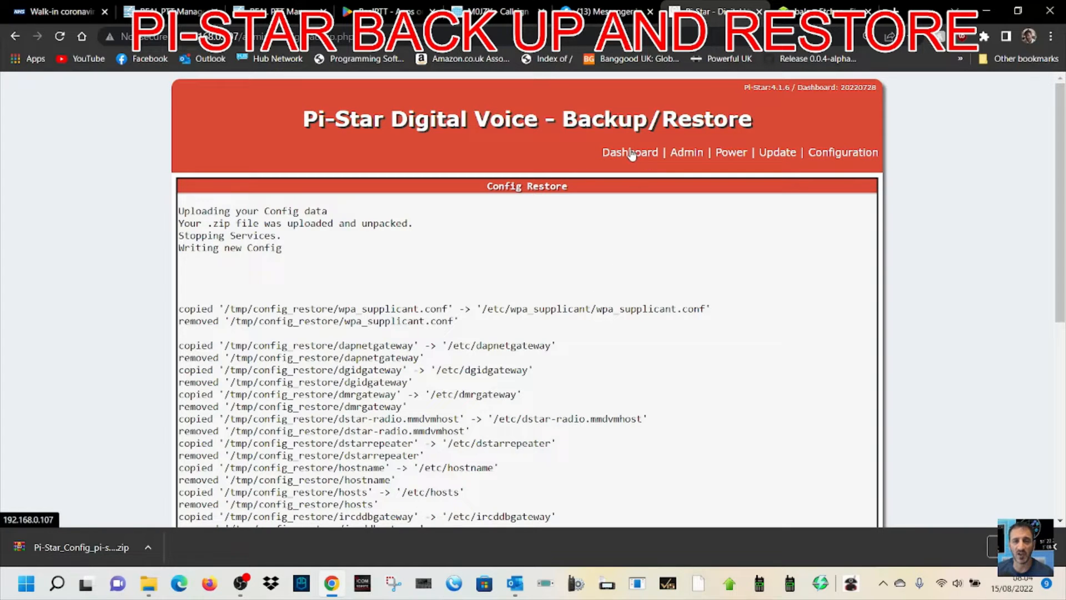
Review the restored configuration page, with a brief look at the balenaEtcher tab
{"action": "left_click", "coordinate": [851, 155]}
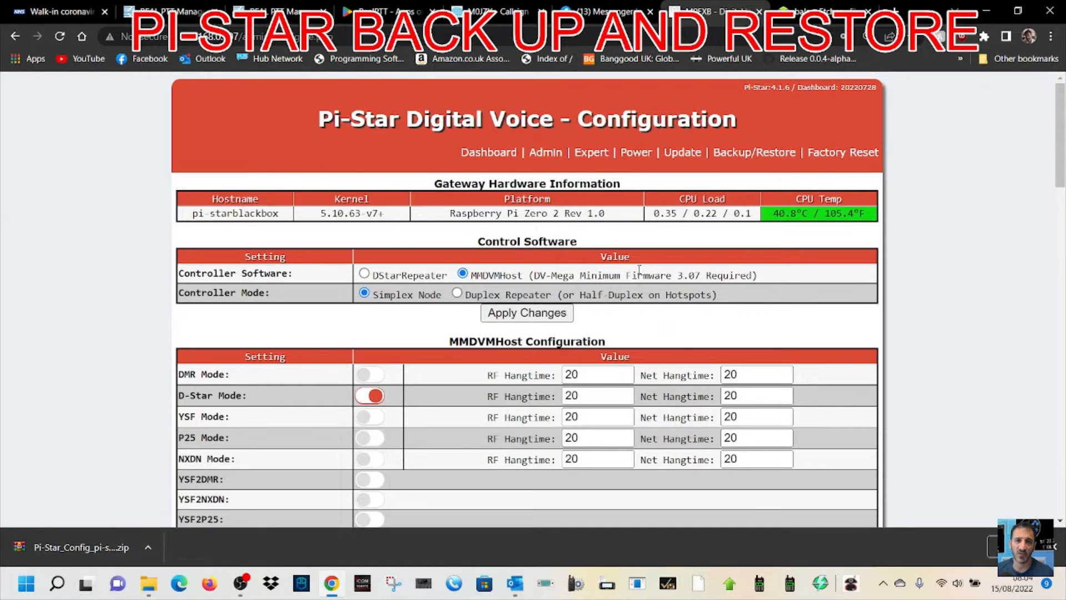
{"action": "scroll", "coordinate": [633, 333], "scroll_direction": "down", "scroll_amount": 3}
{"action": "scroll", "coordinate": [633, 333], "scroll_direction": "down", "scroll_amount": 3}
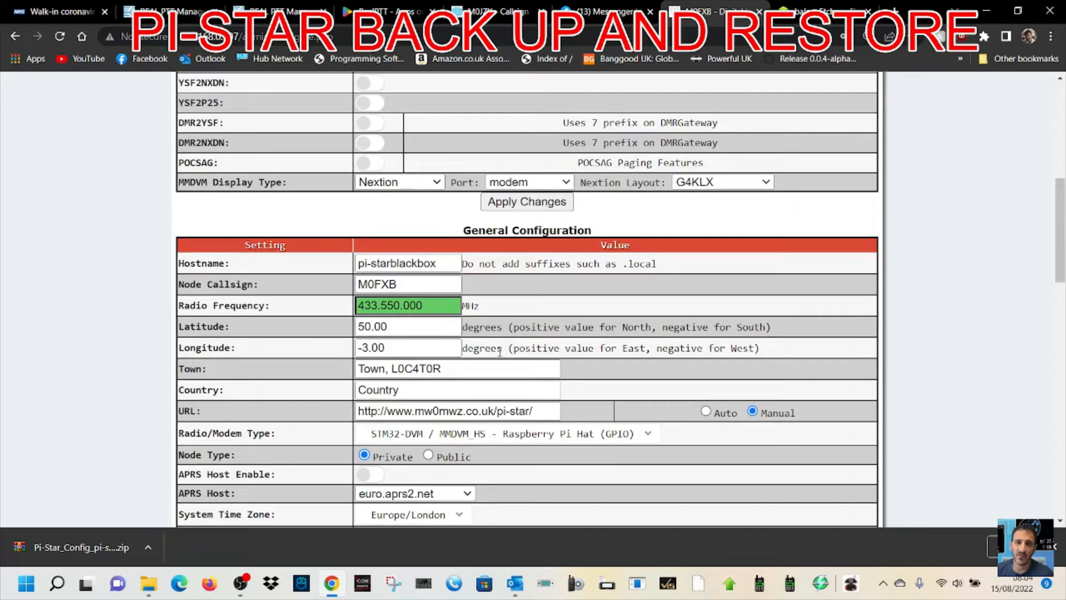
{"action": "scroll", "coordinate": [688, 158], "scroll_direction": "up", "scroll_amount": 5}
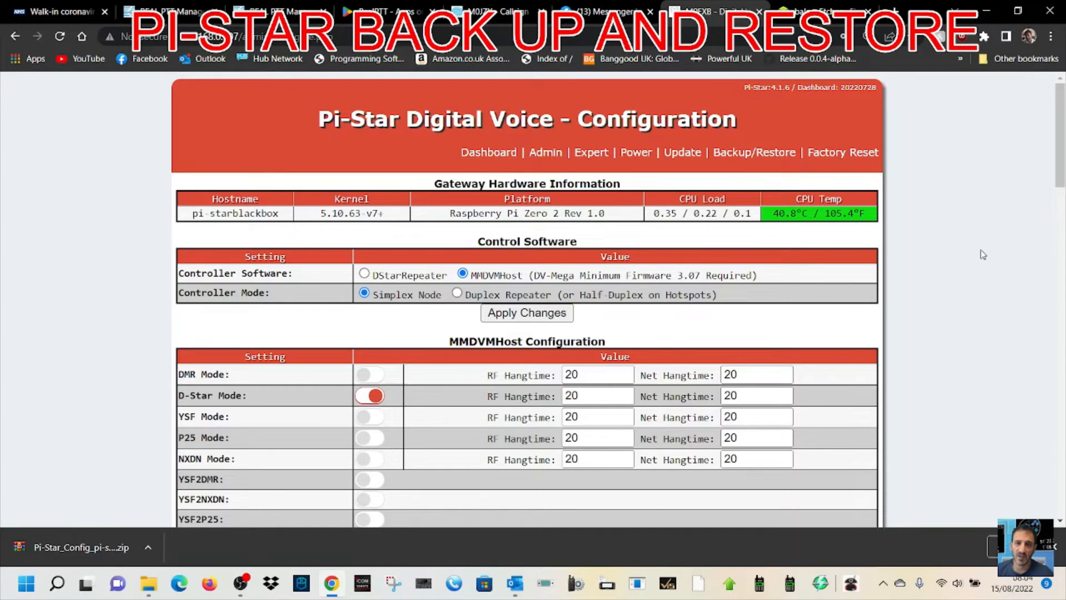
{"action": "left_click", "coordinate": [814, 20]}
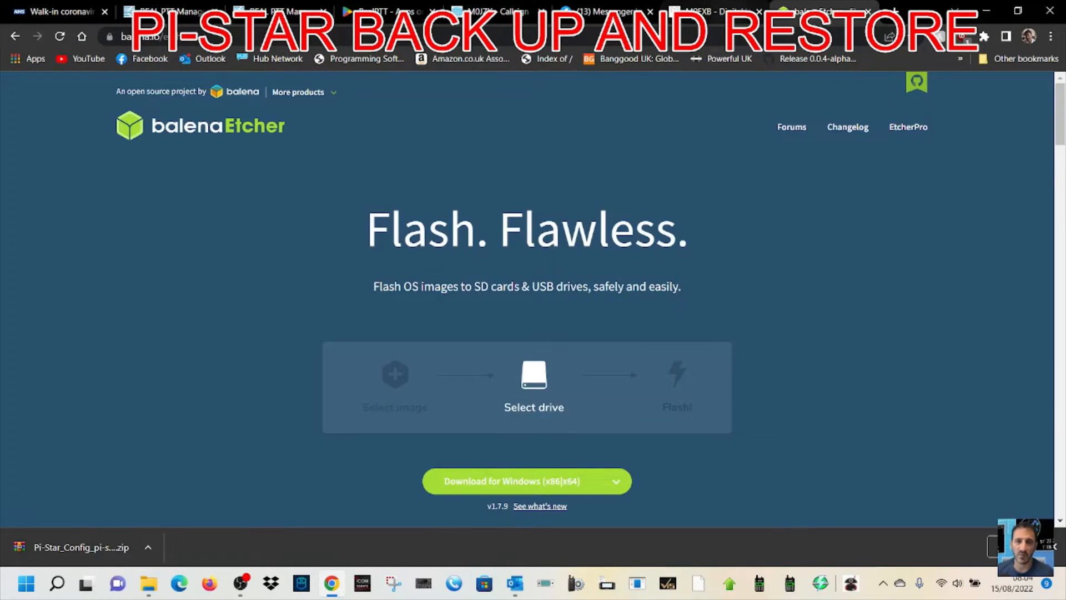
{"action": "left_click", "coordinate": [714, 12]}
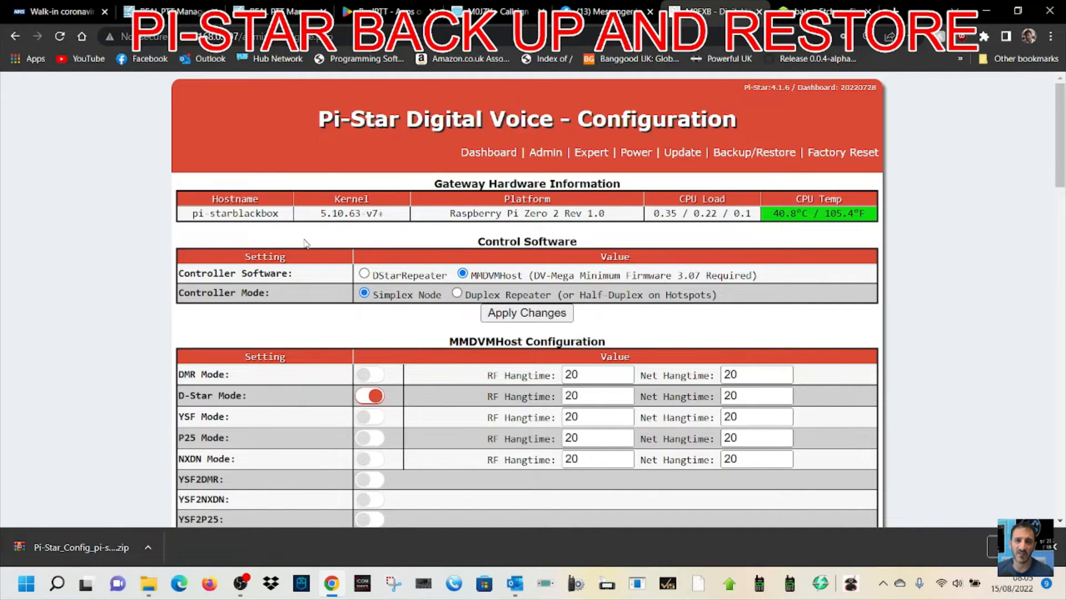
Run a second factory reset of the hotspot, confirming the prompt
{"action": "left_click", "coordinate": [838, 154]}
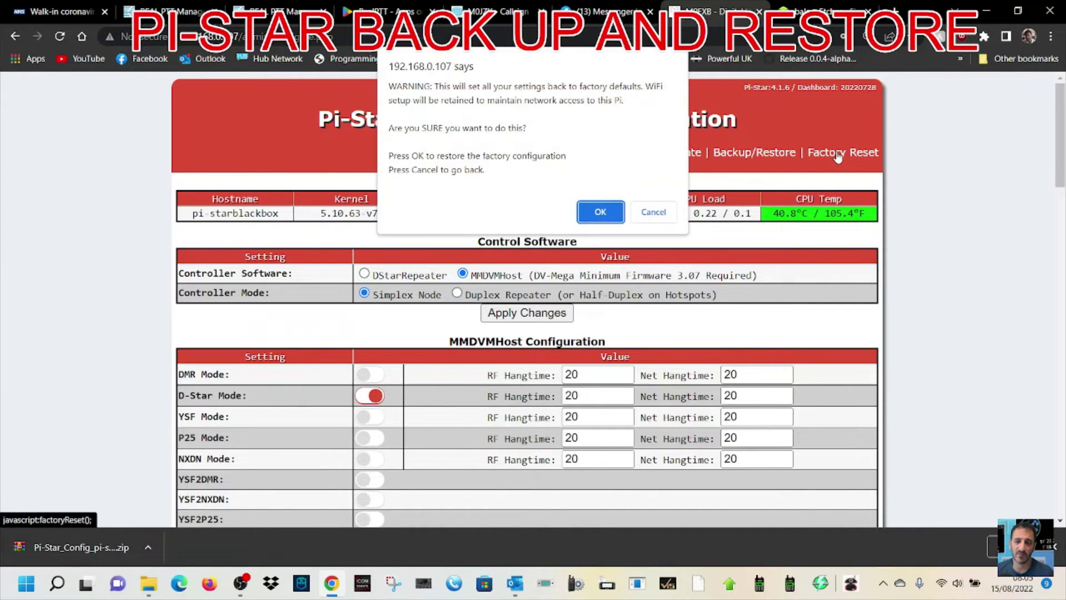
{"action": "left_click", "coordinate": [602, 213]}
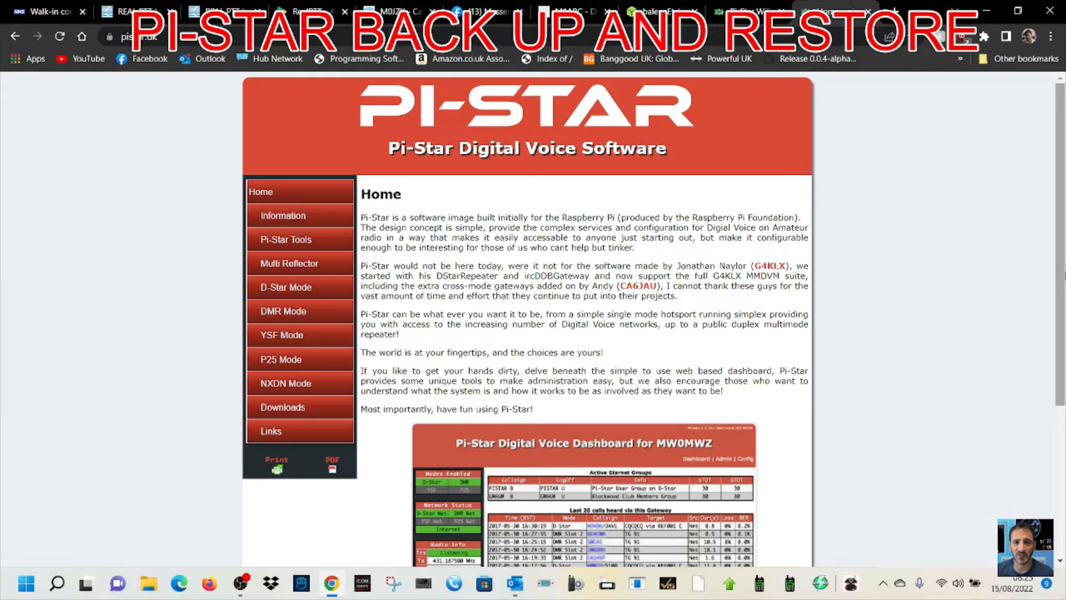
Start downloading the Pi-Star_RPi_V4.1.5_30-Oct-2021 image from the Downloads page
{"action": "left_click", "coordinate": [281, 412]}
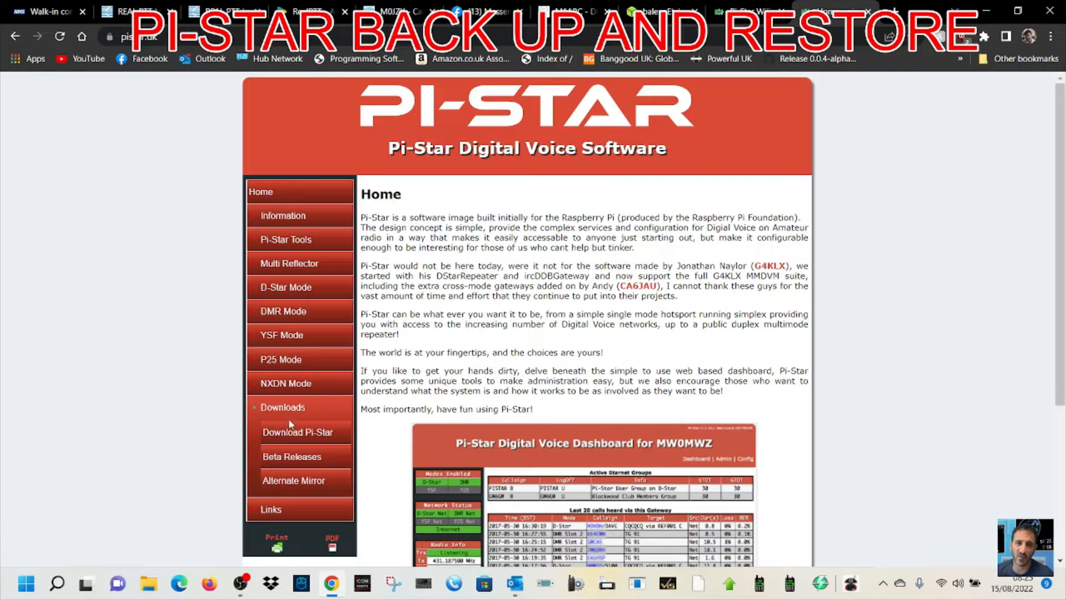
{"action": "left_click", "coordinate": [291, 435]}
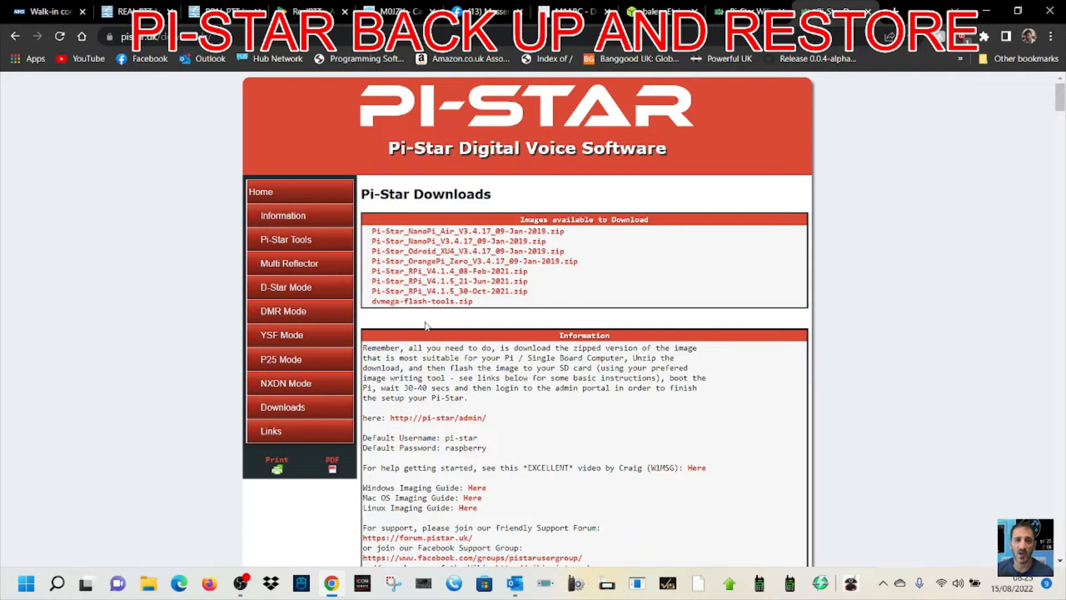
{"action": "left_click", "coordinate": [484, 292]}
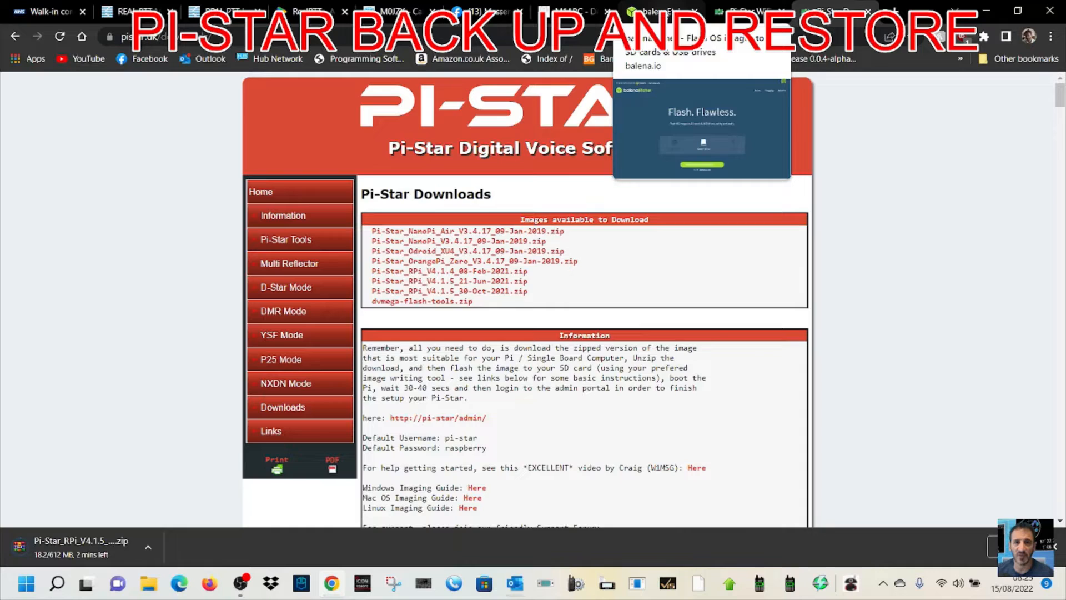
Check the balenaEtcher tab, then bring up the WiFi Builder page
{"action": "left_click", "coordinate": [662, 12]}
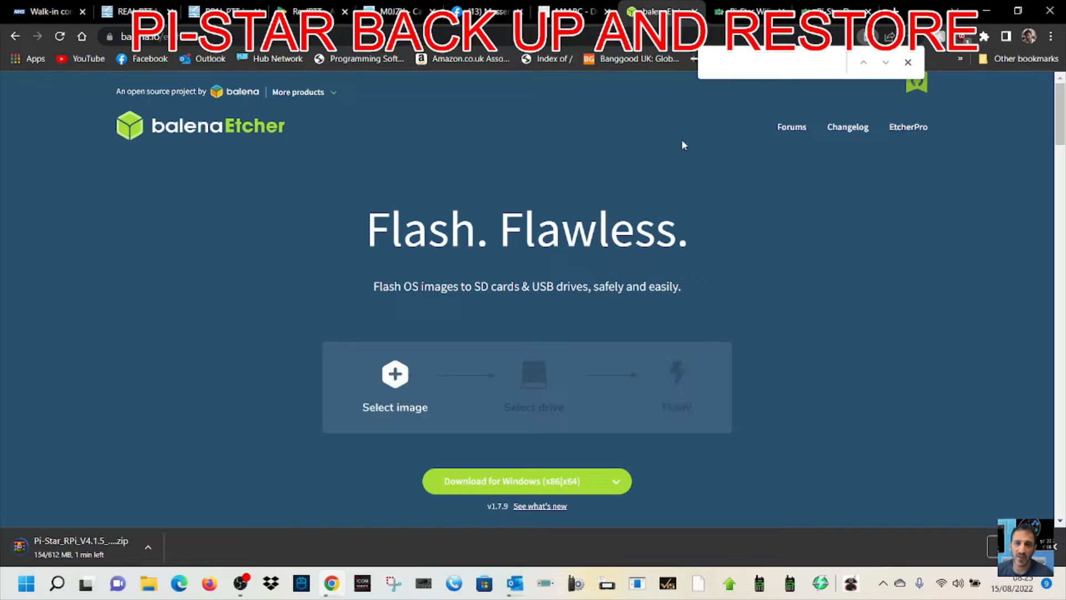
{"action": "left_click", "coordinate": [738, 11]}
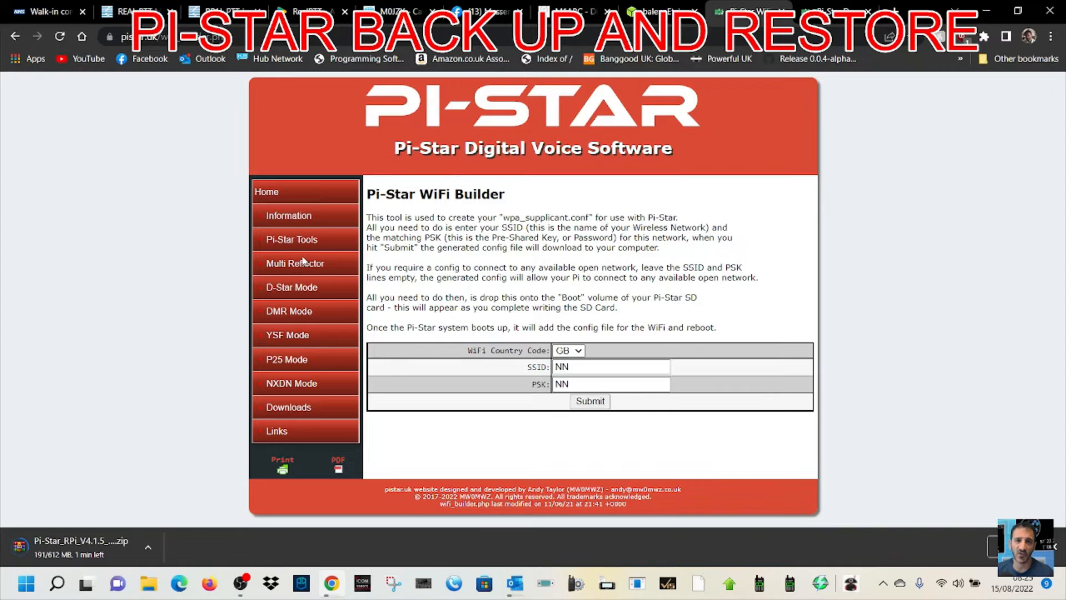
Open the WiFi Builder from Pi-Star Tools, then check the image download progress
{"action": "left_click", "coordinate": [290, 239]}
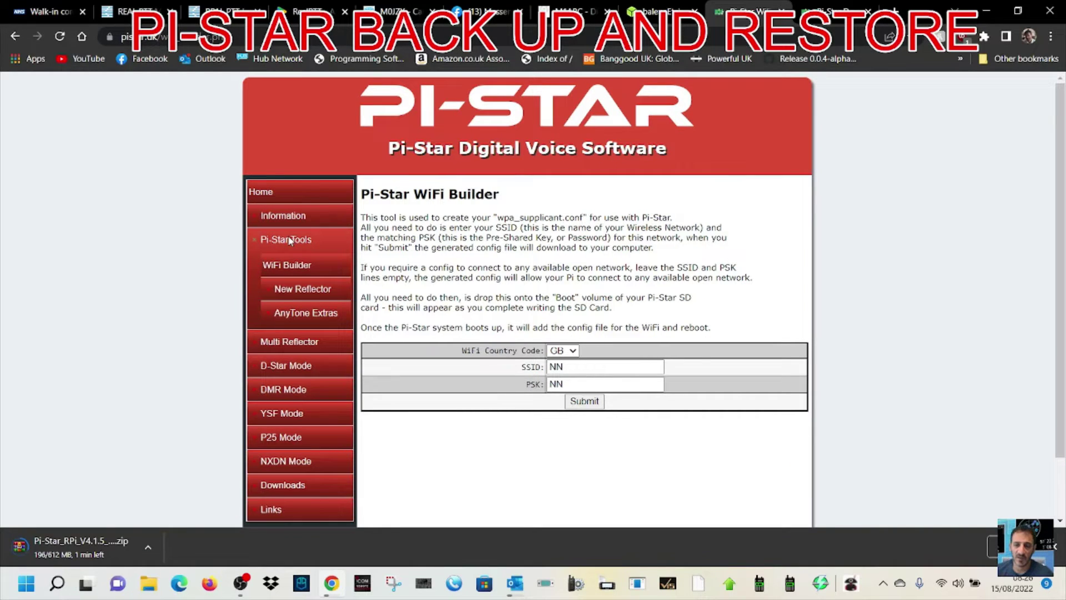
{"action": "left_click", "coordinate": [282, 267]}
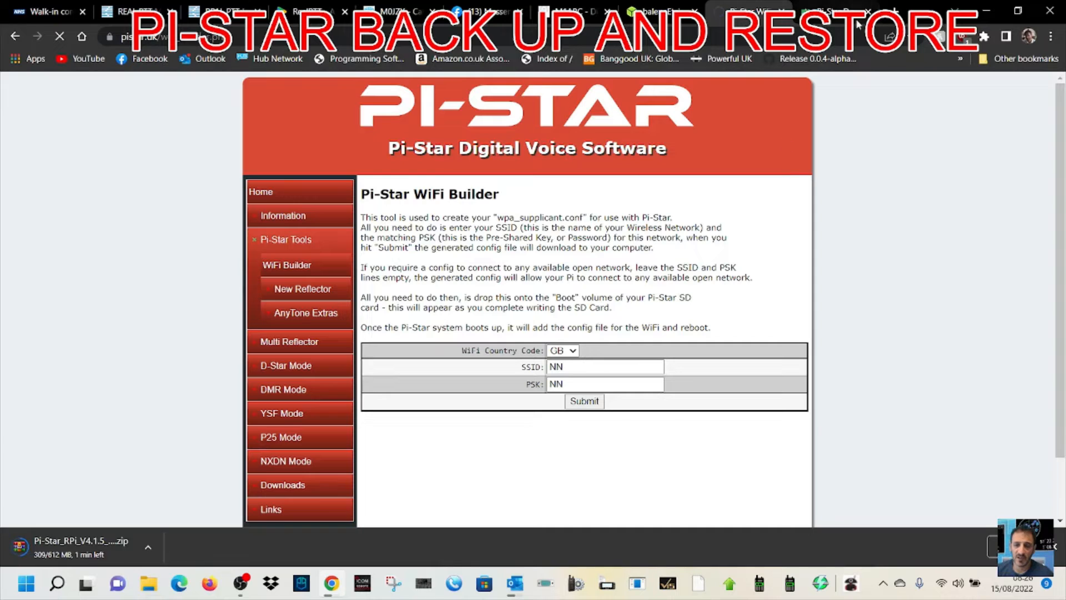
{"action": "left_click", "coordinate": [837, 12]}
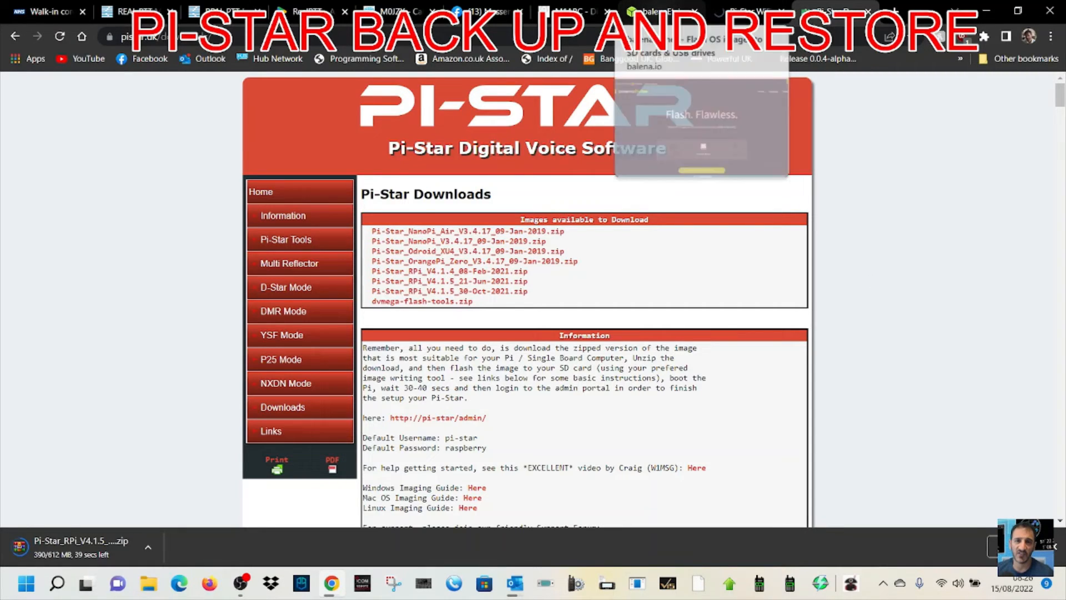
{"action": "left_click", "coordinate": [575, 11]}
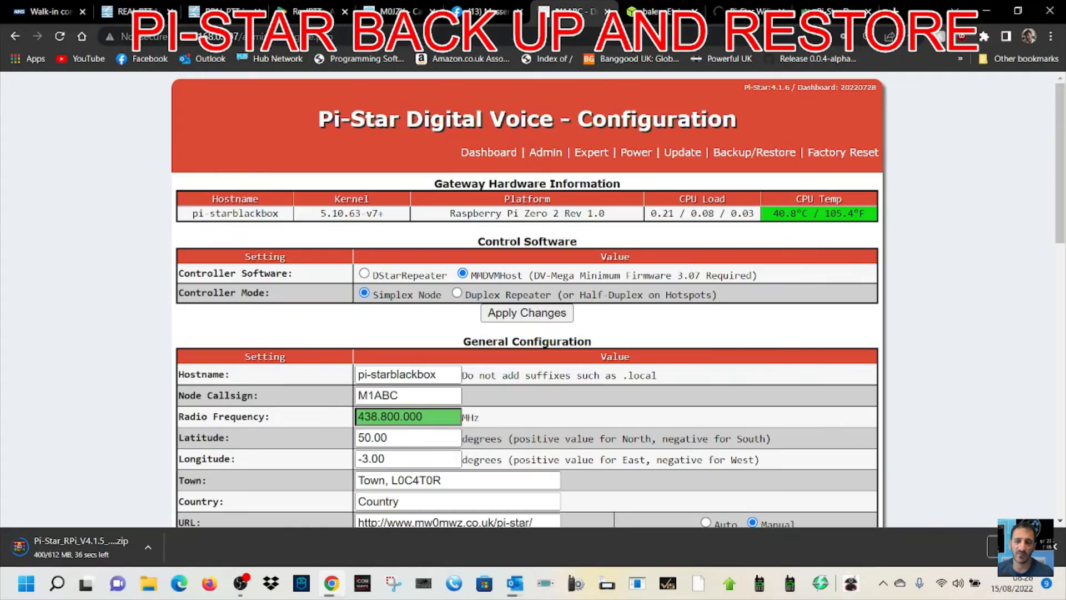
{"action": "scroll", "coordinate": [667, 234], "scroll_direction": "down", "scroll_amount": 2}
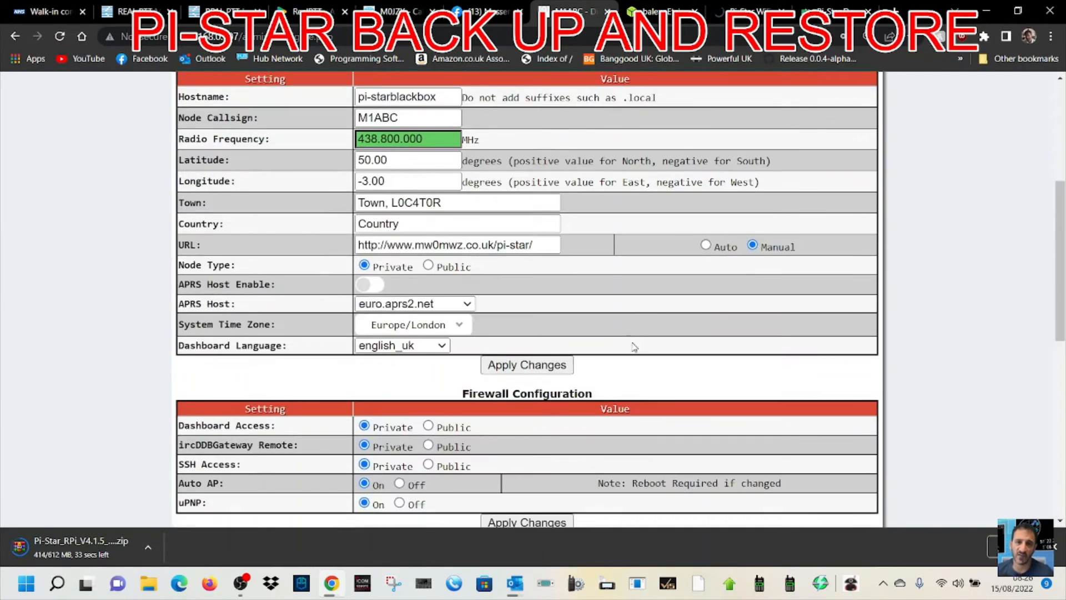
{"action": "scroll", "coordinate": [713, 379], "scroll_direction": "down", "scroll_amount": 3}
{"action": "scroll", "coordinate": [712, 378], "scroll_direction": "up", "scroll_amount": 3}
{"action": "scroll", "coordinate": [713, 379], "scroll_direction": "up", "scroll_amount": 5}
{"action": "scroll", "coordinate": [712, 383], "scroll_direction": "down", "scroll_amount": 1}
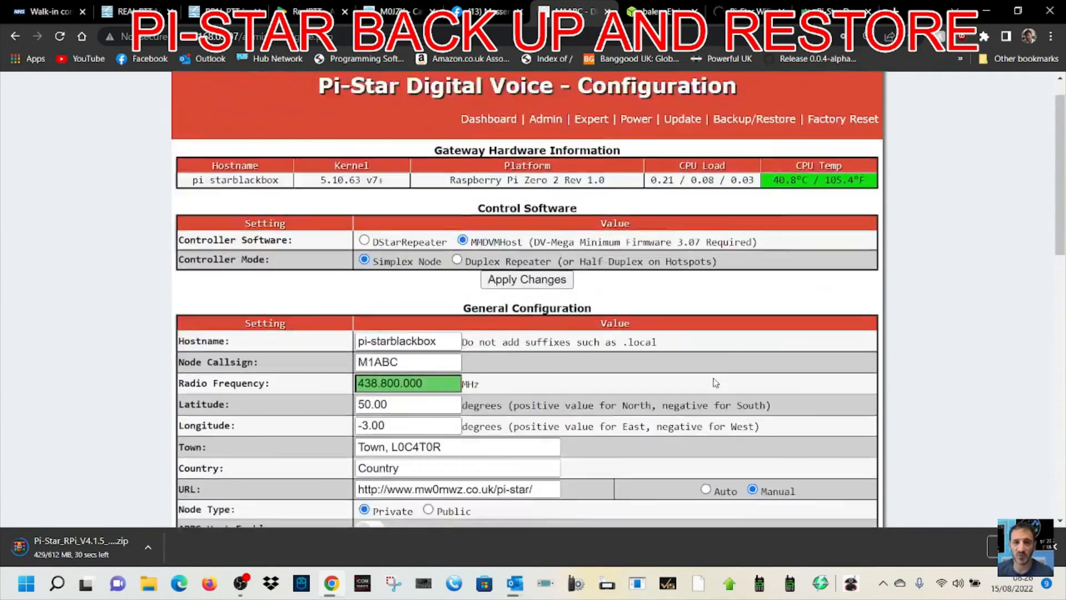
{"action": "scroll", "coordinate": [714, 392], "scroll_direction": "down", "scroll_amount": 3}
{"action": "scroll", "coordinate": [714, 392], "scroll_direction": "up", "scroll_amount": 2}
{"action": "scroll", "coordinate": [717, 334], "scroll_direction": "down", "scroll_amount": 6}
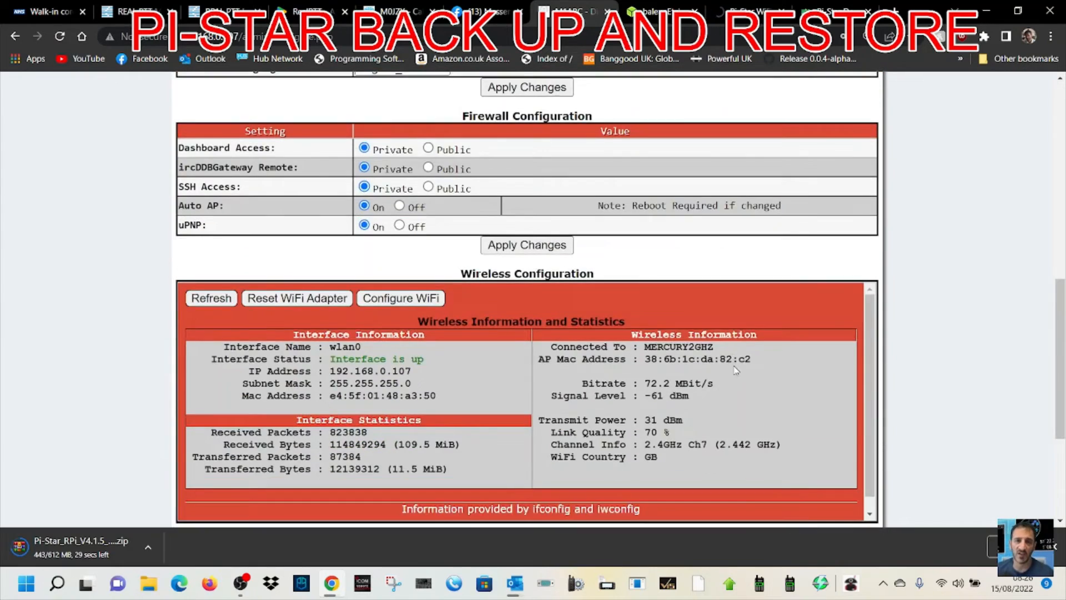
{"action": "scroll", "coordinate": [711, 361], "scroll_direction": "up", "scroll_amount": 3}
{"action": "scroll", "coordinate": [711, 360], "scroll_direction": "up", "scroll_amount": 1}
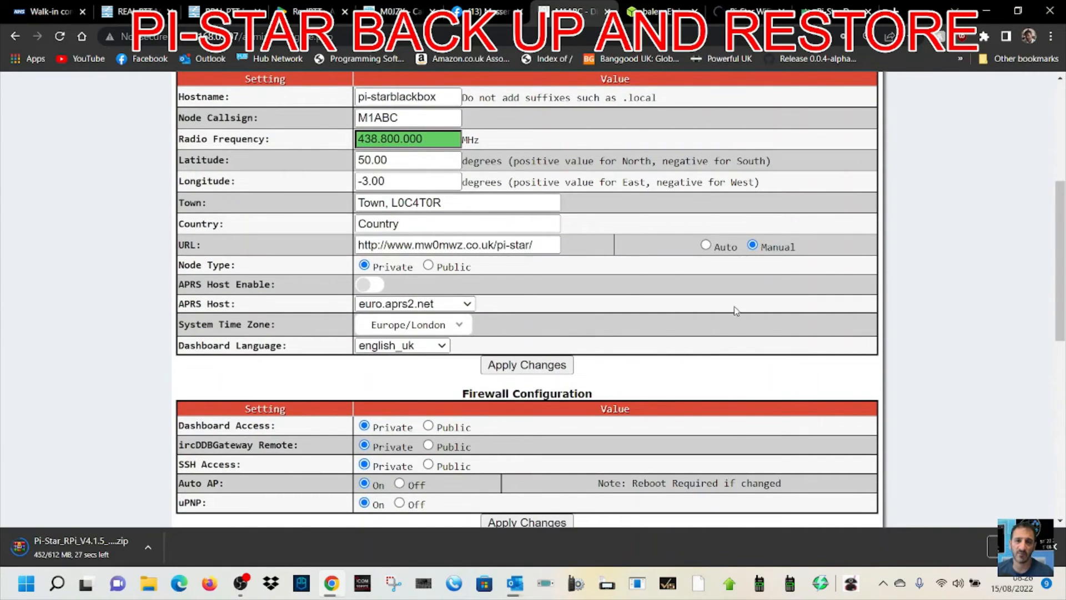
{"action": "scroll", "coordinate": [734, 318], "scroll_direction": "down", "scroll_amount": 3}
{"action": "scroll", "coordinate": [733, 317], "scroll_direction": "down", "scroll_amount": 3}
{"action": "scroll", "coordinate": [761, 336], "scroll_direction": "up", "scroll_amount": 5}
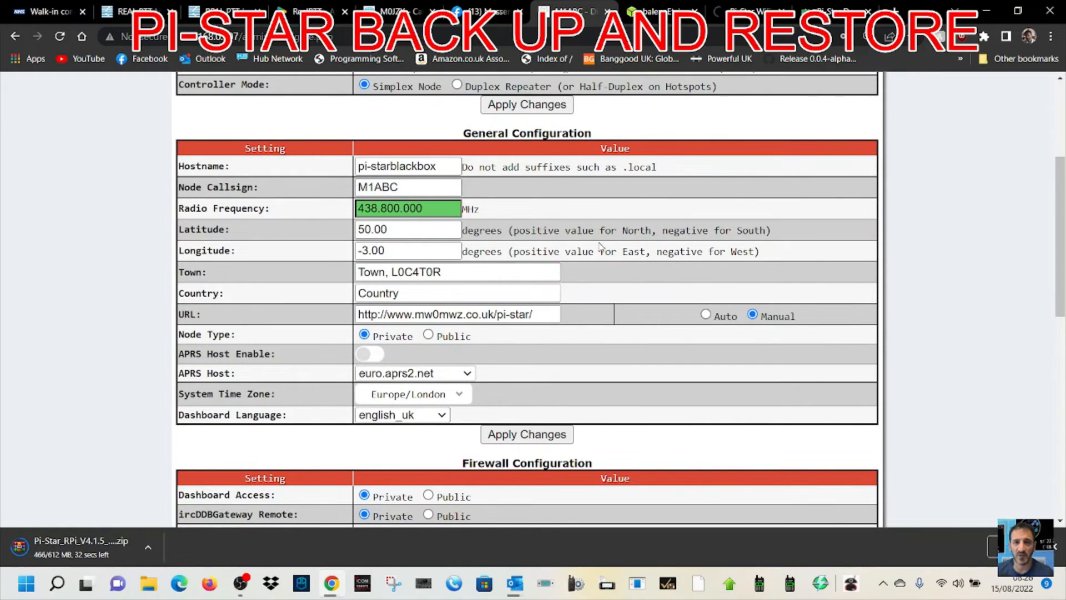
{"action": "scroll", "coordinate": [747, 191], "scroll_direction": "up", "scroll_amount": 2}
{"action": "scroll", "coordinate": [748, 191], "scroll_direction": "up", "scroll_amount": 1}
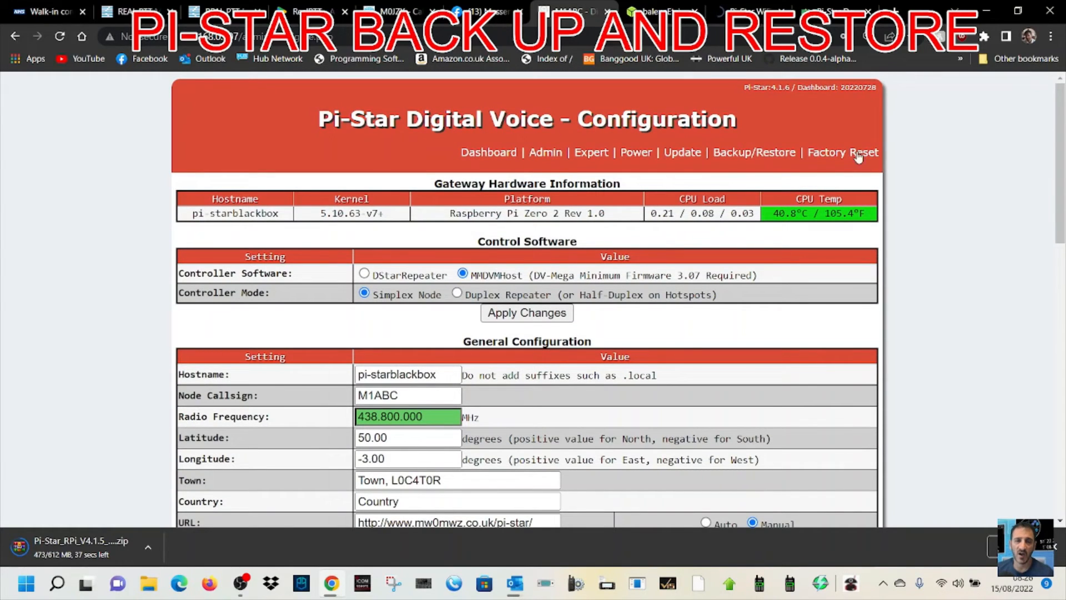
Restore the hotspot configuration from the chosen zip on the Backup/Restore page
{"action": "left_click", "coordinate": [759, 155]}
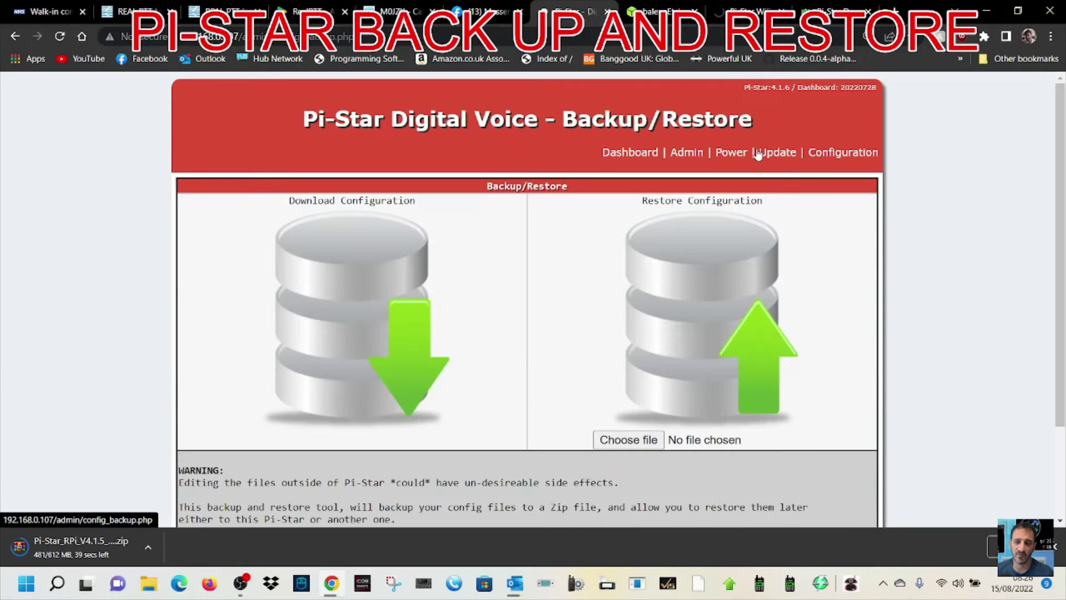
{"action": "left_click", "coordinate": [619, 442]}
{"action": "double_click", "coordinate": [198, 176]}
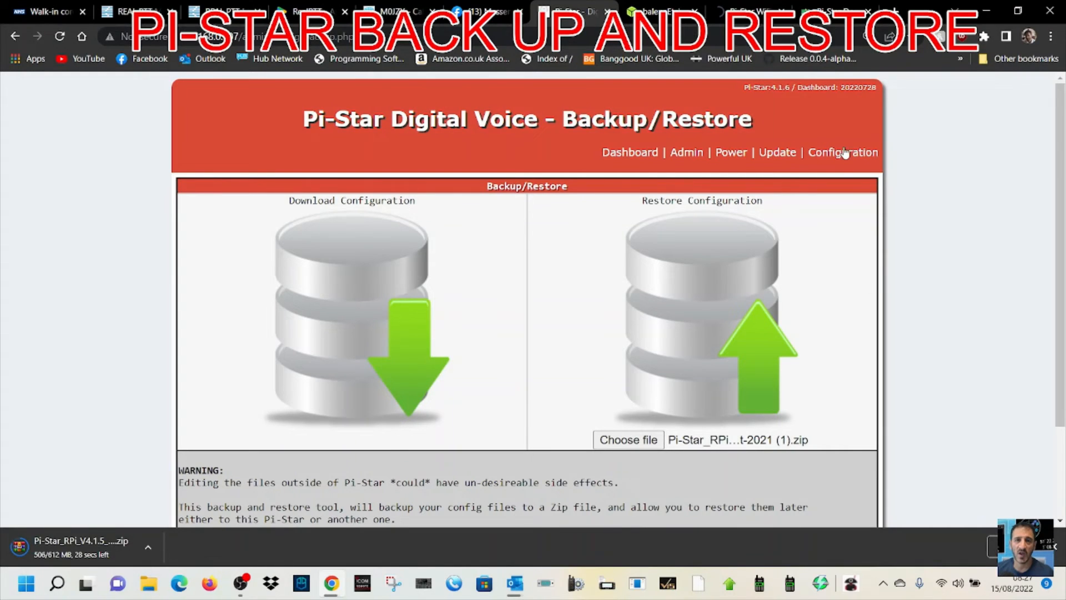
{"action": "left_click", "coordinate": [764, 343]}
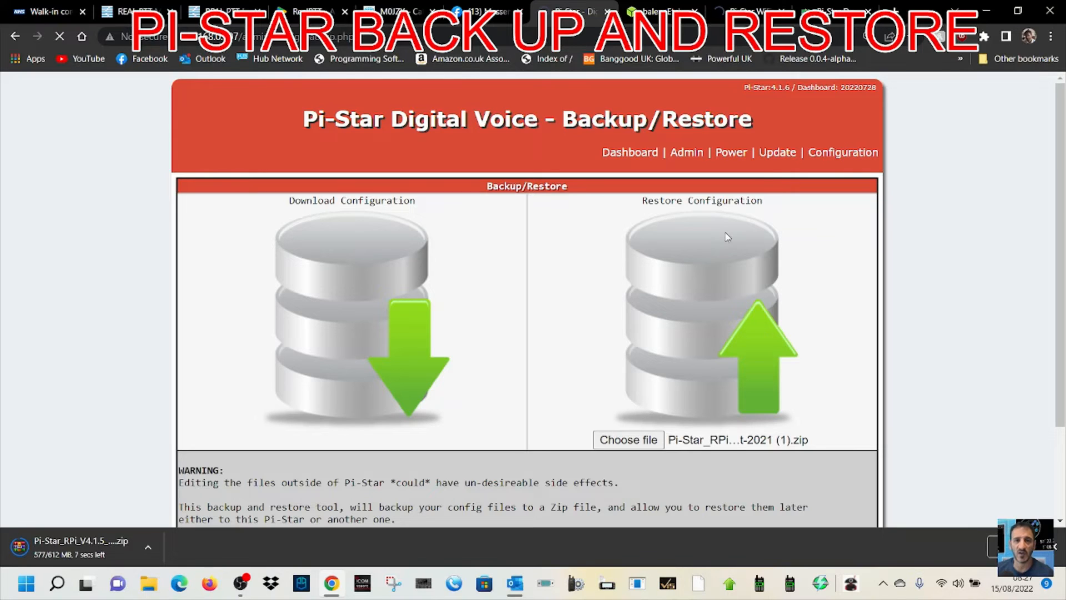
Dismiss the Chrome notification and return to the hotspot Backup/Restore page, which can't be reached
{"action": "left_click", "coordinate": [755, 11]}
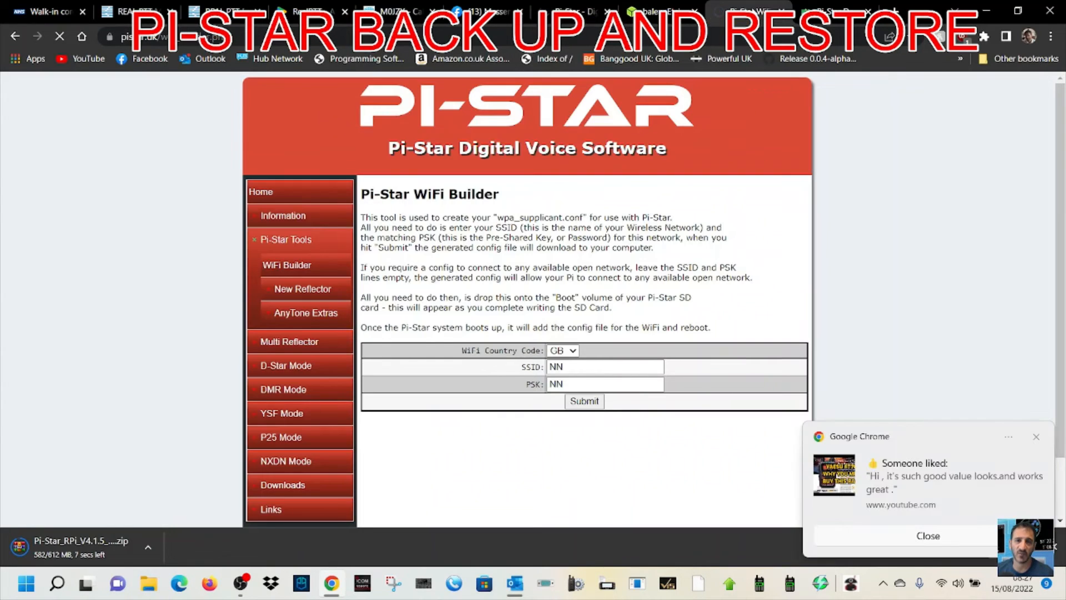
{"action": "left_click", "coordinate": [1036, 436]}
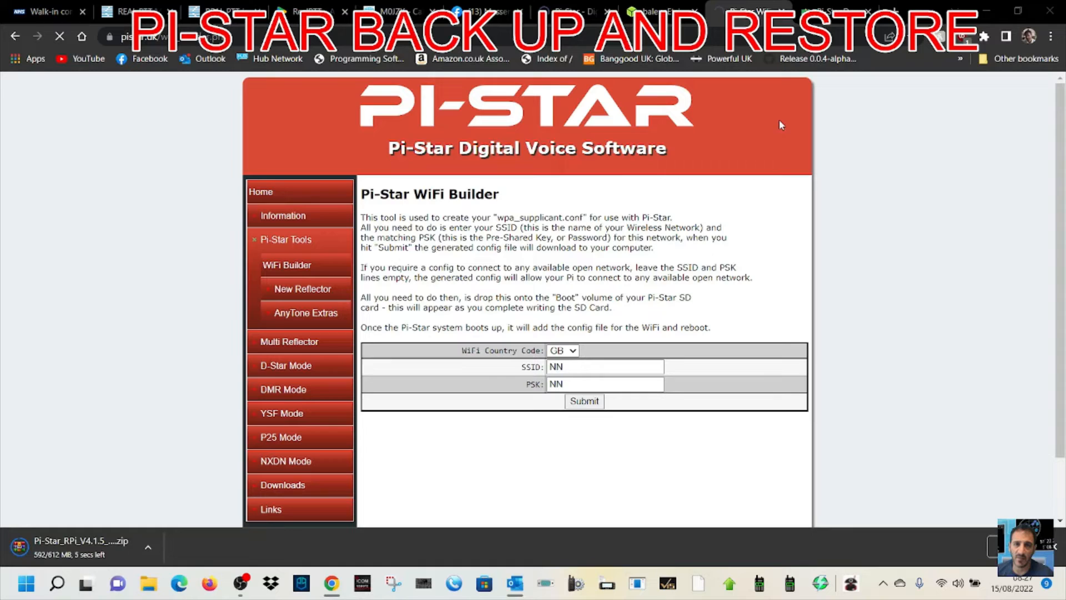
{"action": "left_click", "coordinate": [576, 11]}
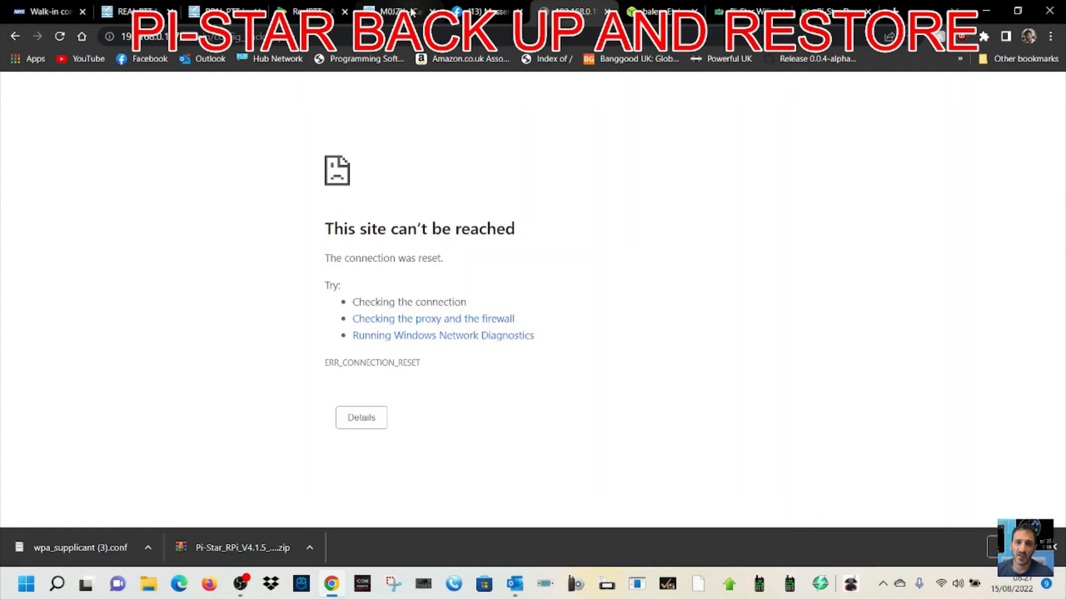
Switch back to the Pi-Star WiFi Builder page with SSID and PSK filled in
{"action": "left_click", "coordinate": [735, 19]}
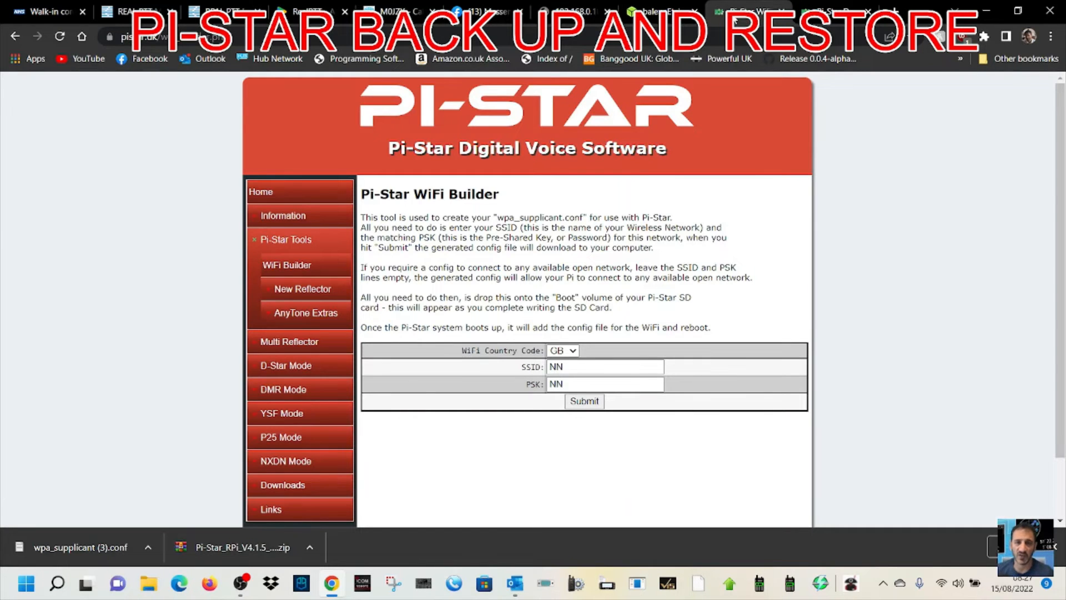